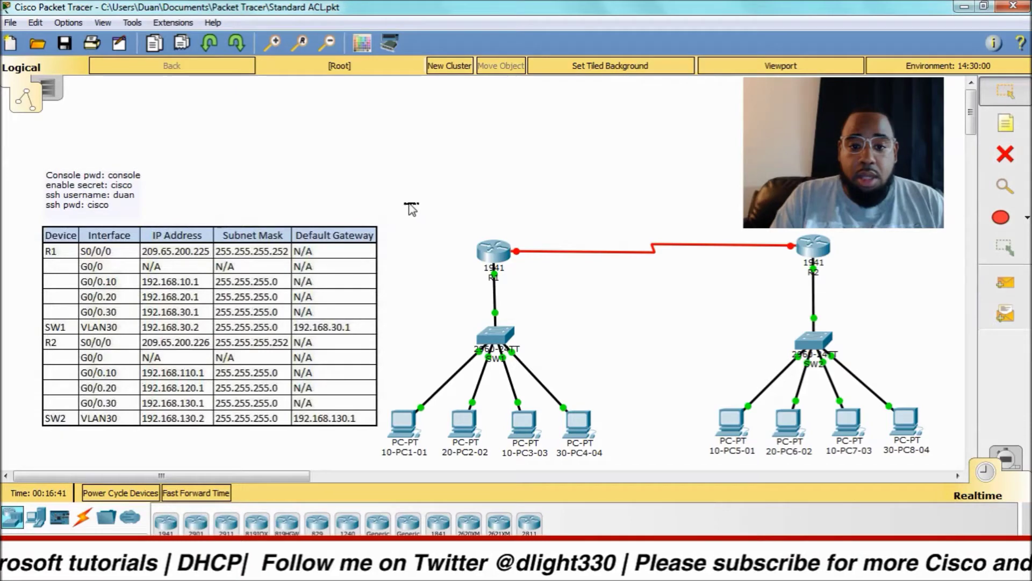
Open router R1's CLI, move its window aside, and enter global configuration mode
left_click_drag(405, 203, 614, 450)
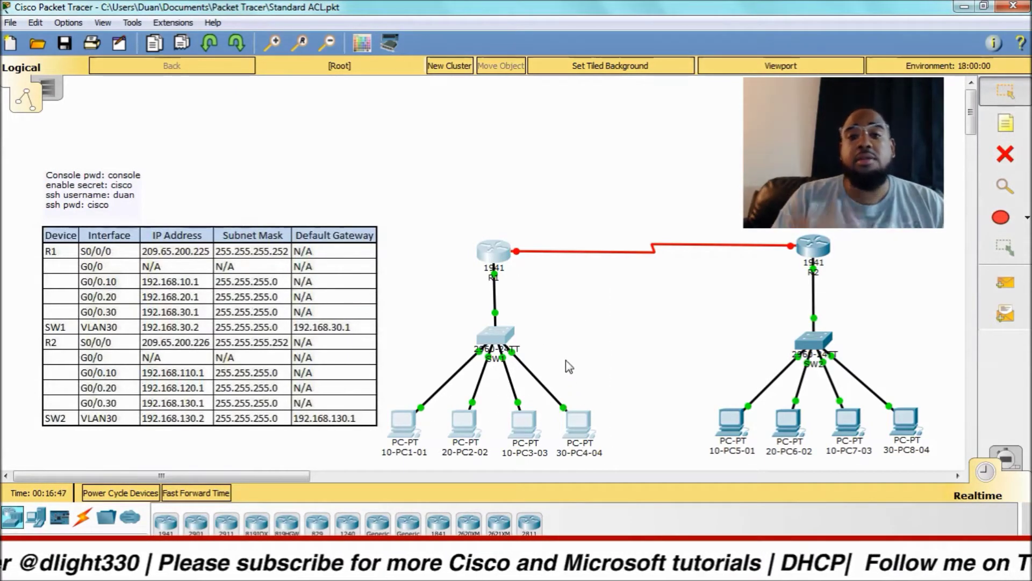
left_click_drag(627, 446, 392, 412)
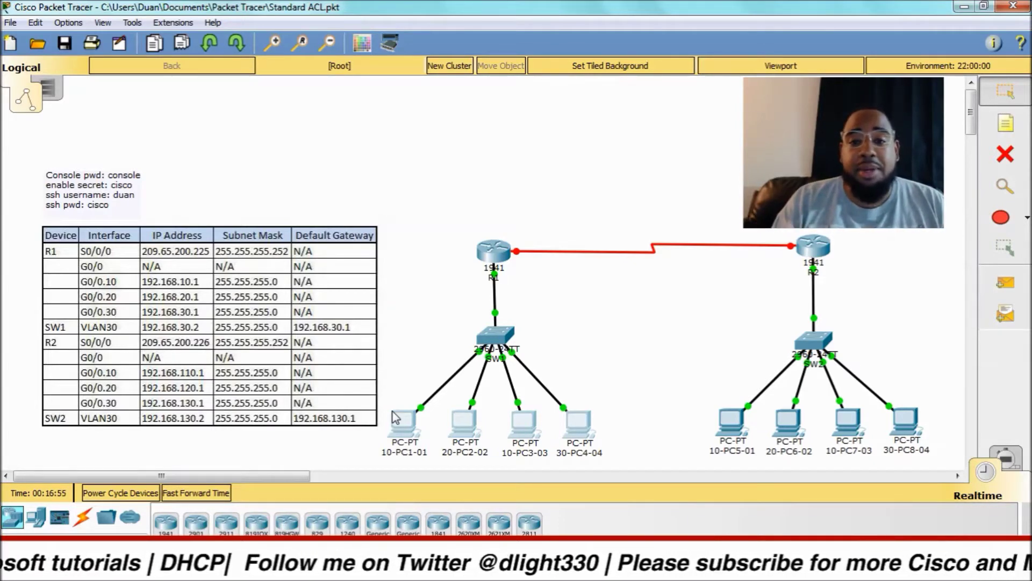
left_click(493, 250)
left_click(434, 138)
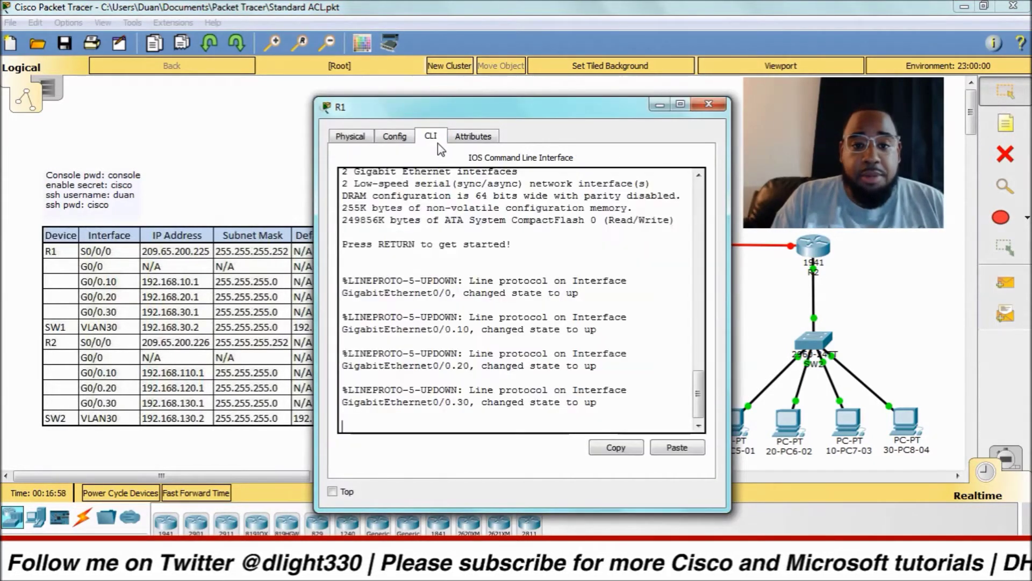
left_click_drag(468, 116, 397, 92)
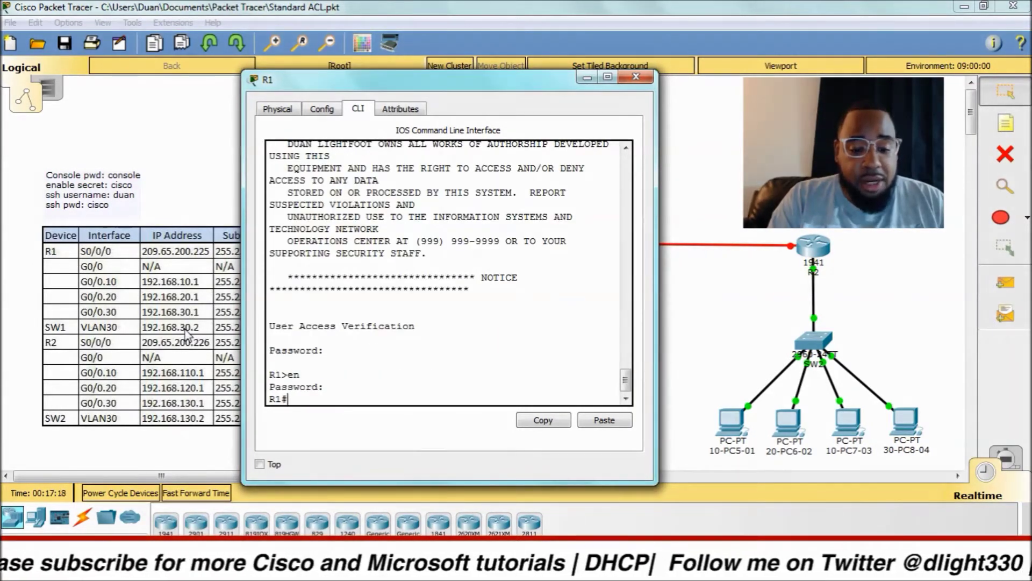
type("config t")
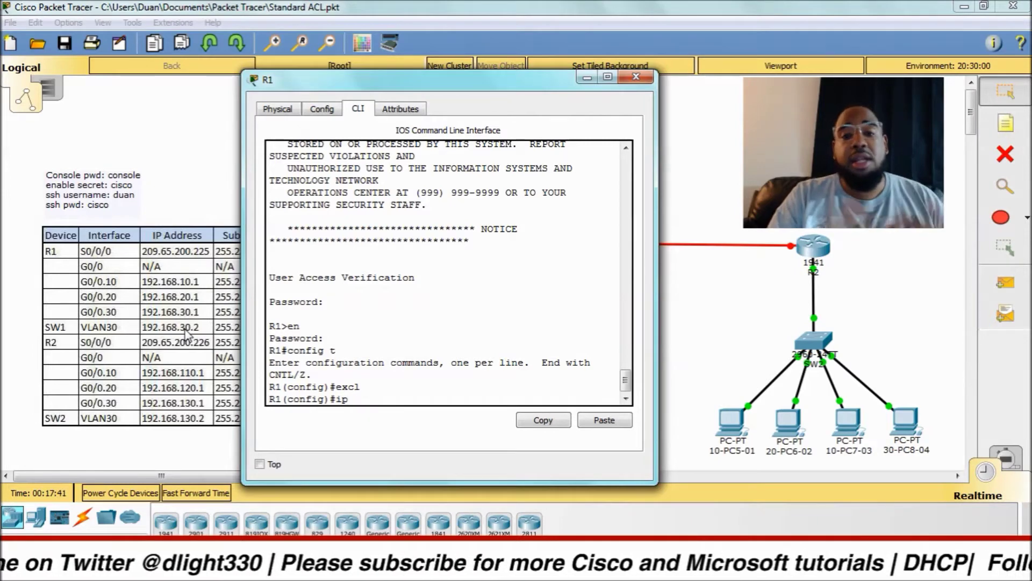
Exclude 192.168.10.1 through 192.168.10.10 with ip dhcp excluded-address
type("d")
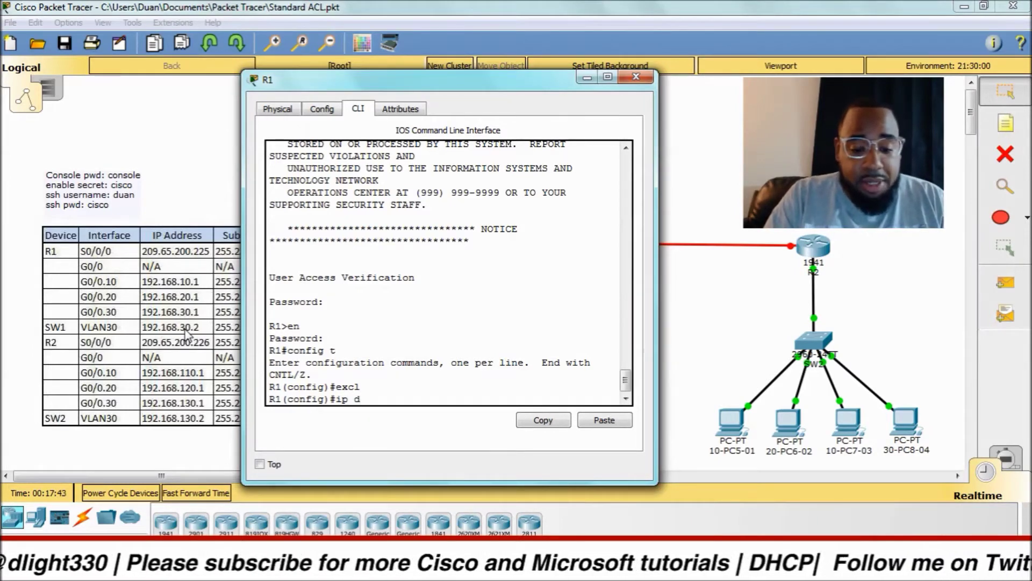
type("hcp ex")
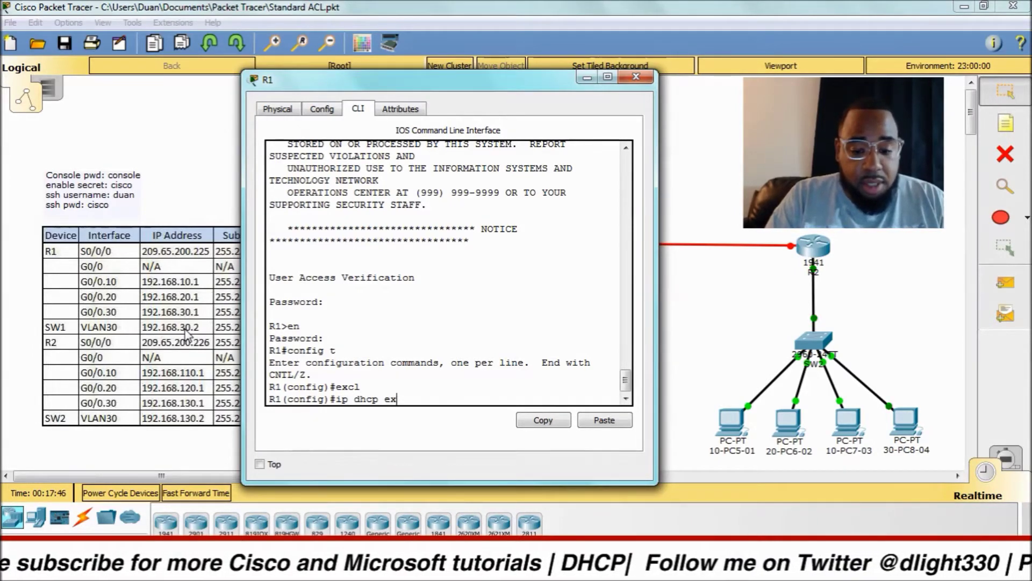
key("Tab")
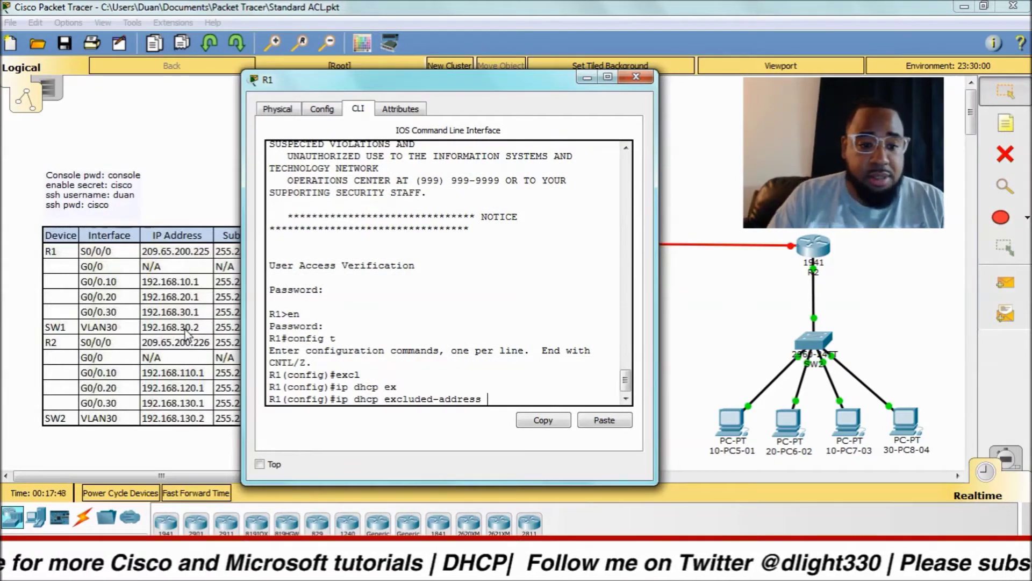
type("192.168")
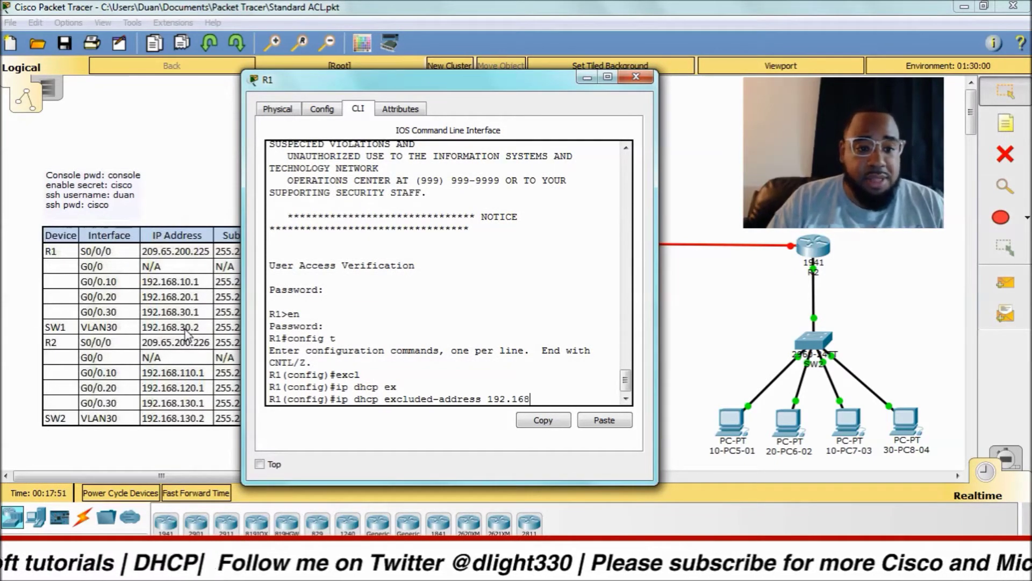
type(".10")
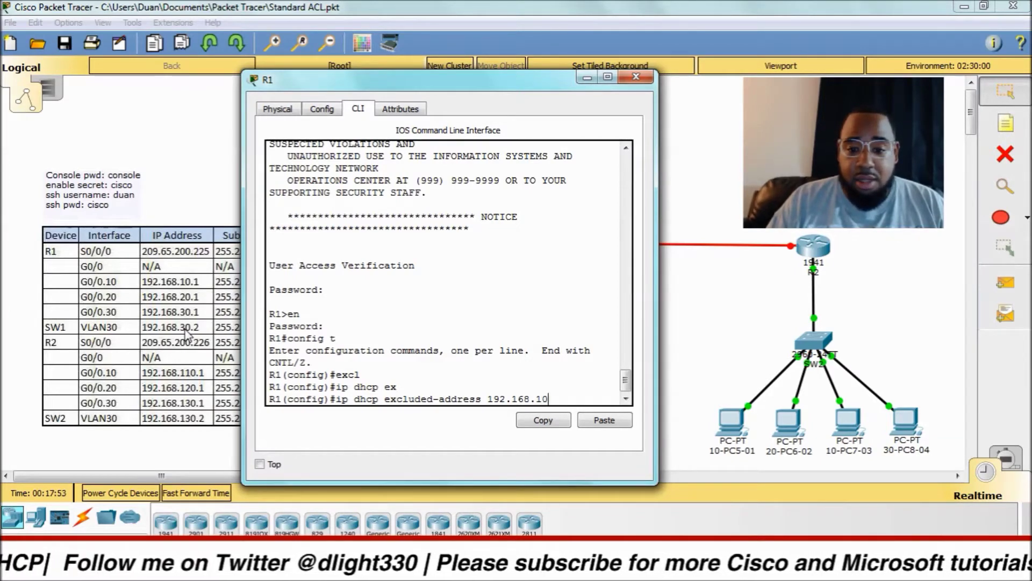
type(".1 1")
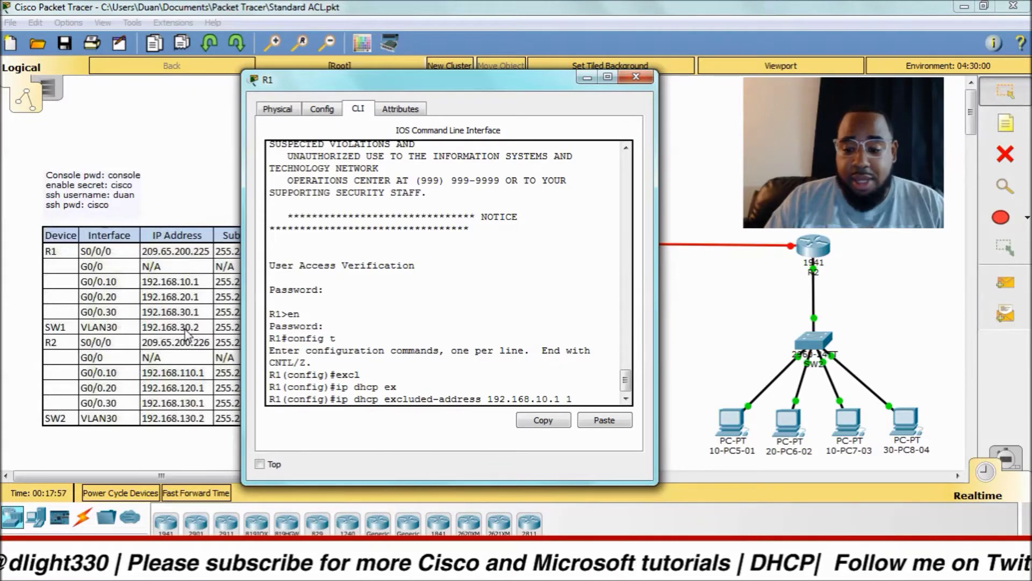
type("92.168.10")
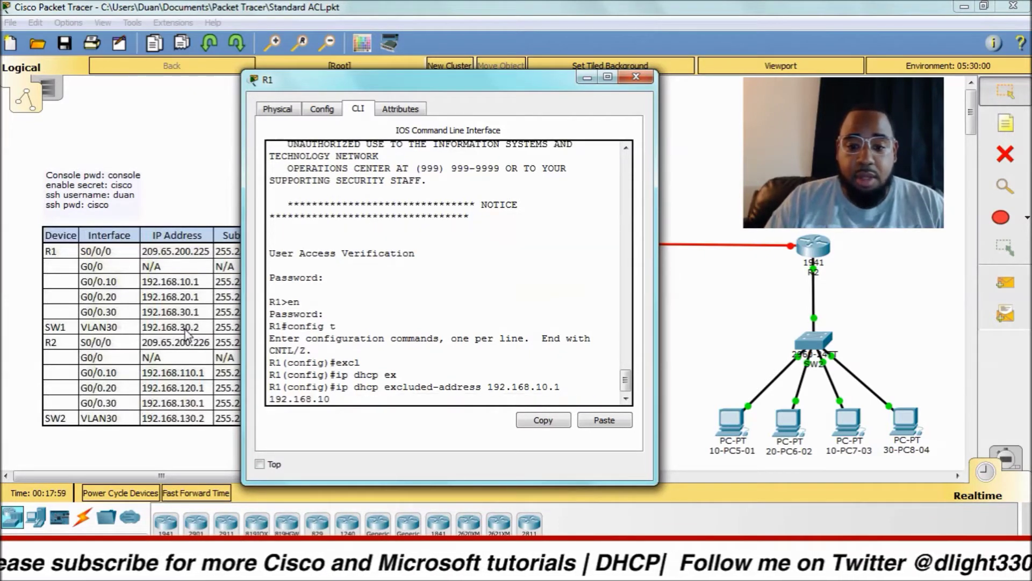
type(".10")
key("Return")
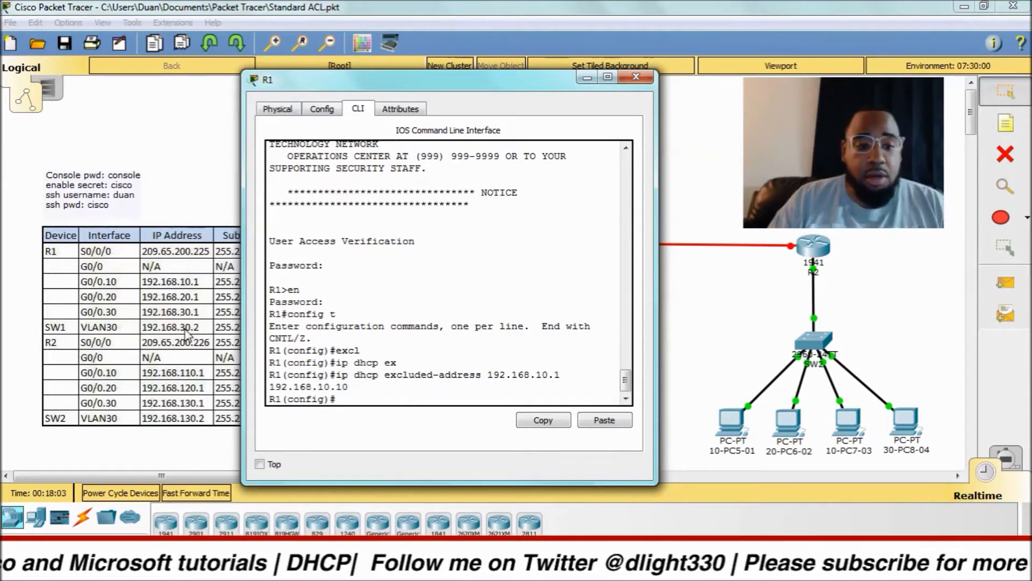
Exclude 192.168.20.1 through 192.168.20.10 by editing the recalled command
key("Up")
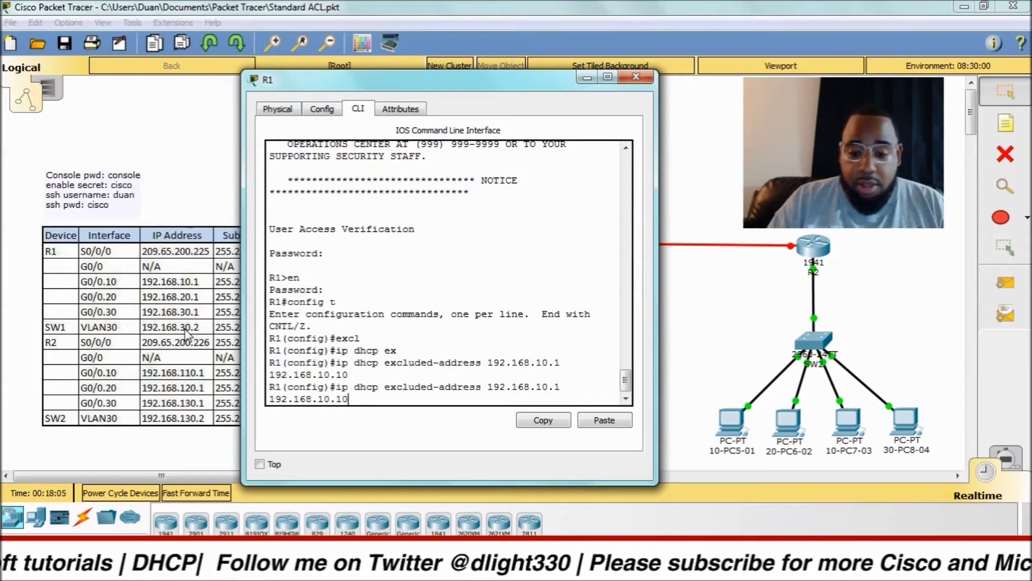
key("Left")
key("Left")
key("Left")
key("Left")
key("BackSpace")
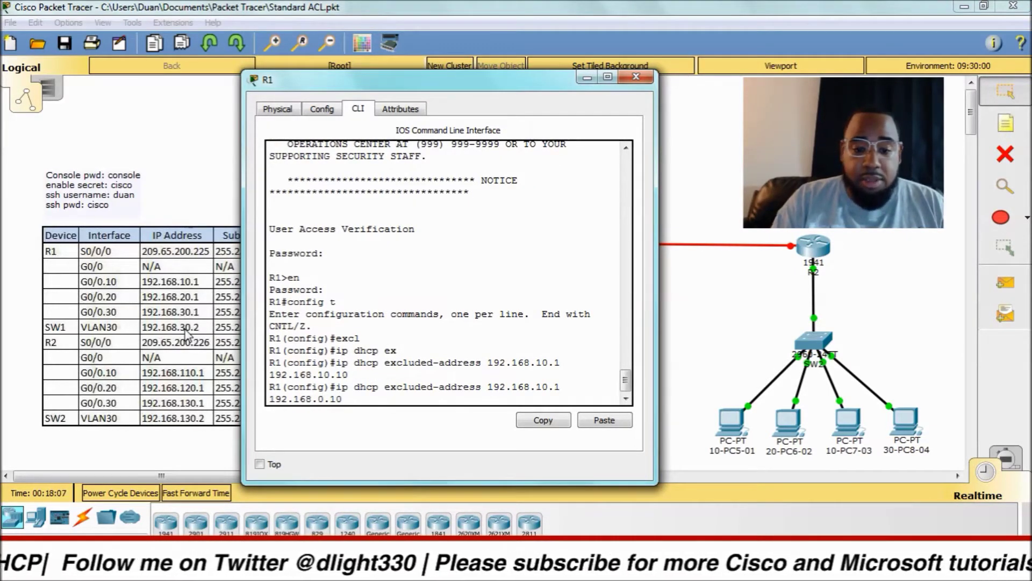
type("2")
key("Left")
key("Left")
key("Left")
key("Left")
key("Left")
key("Left")
key("Left")
key("Left")
key("Left")
key("Left")
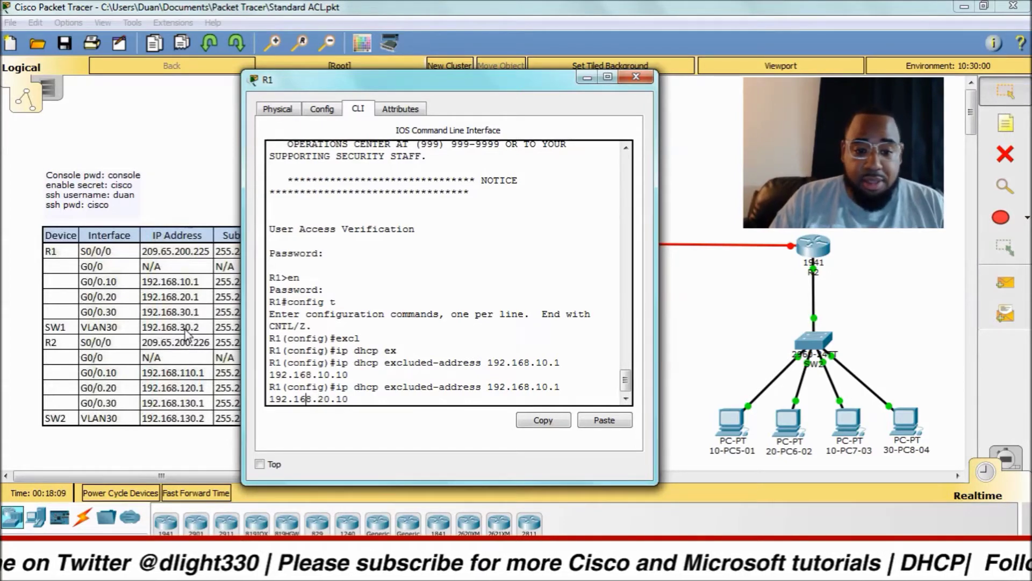
key("Left")
key("Left")
key("Left")
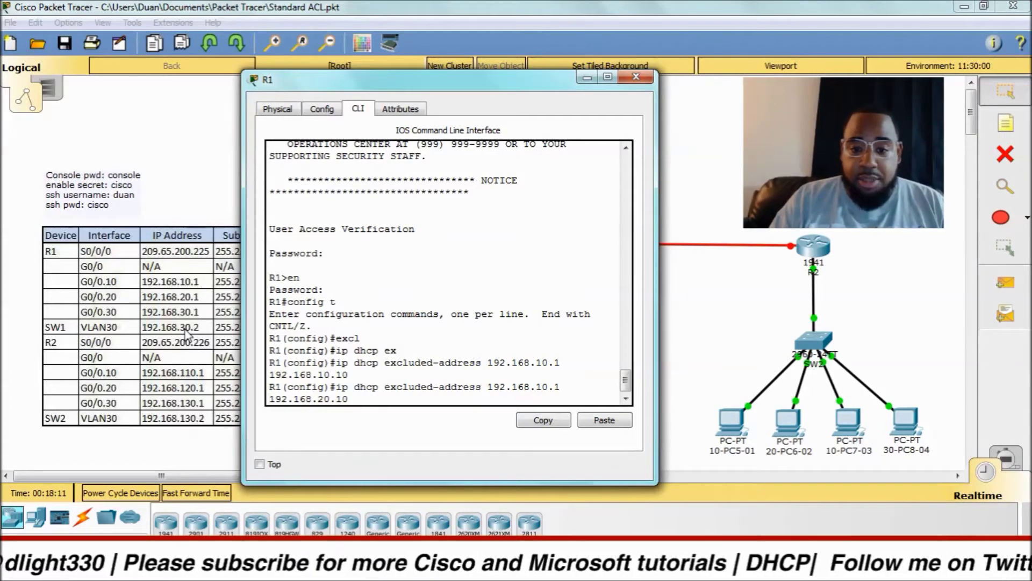
key("BackSpace")
type("2")
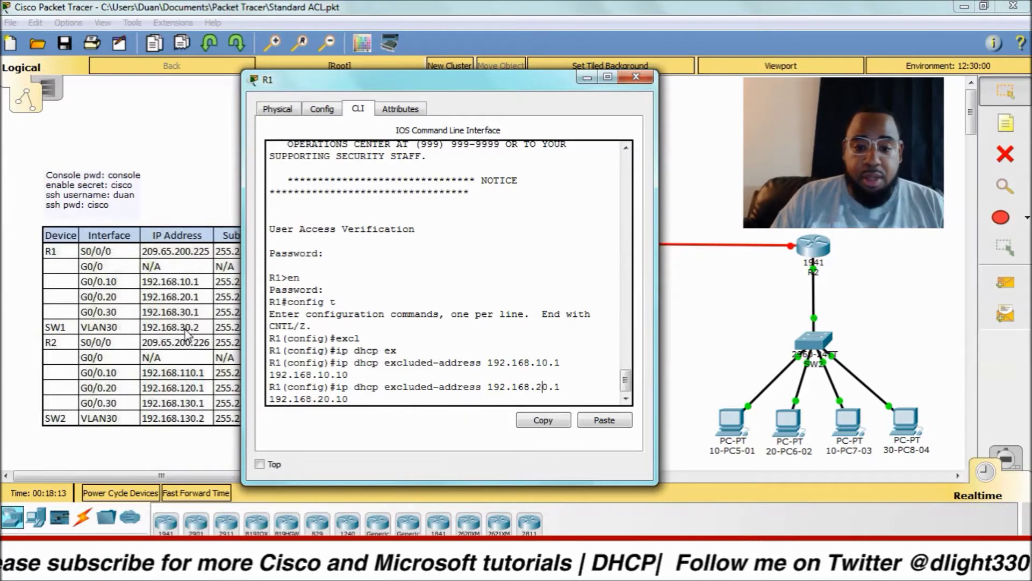
key("Return")
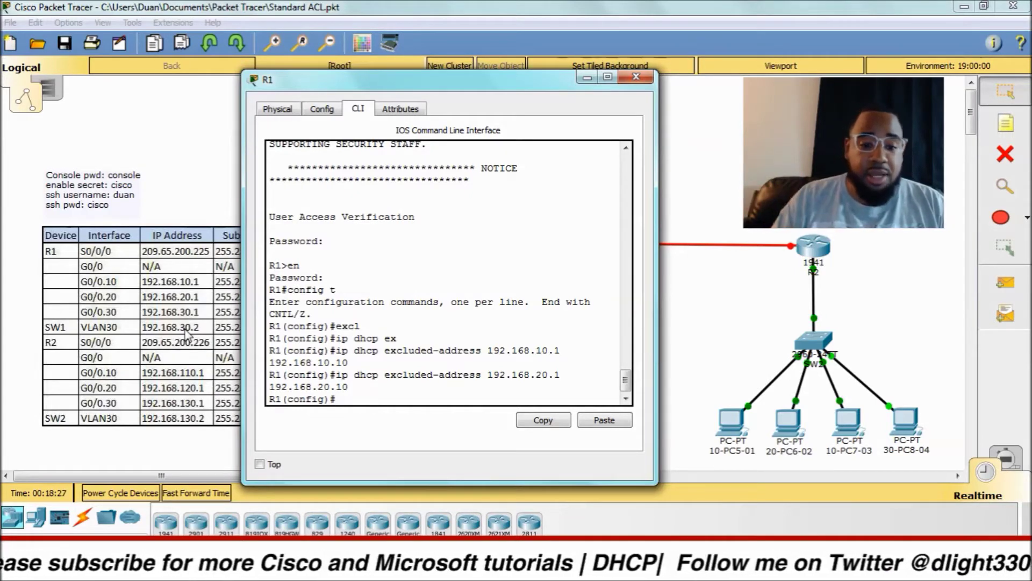
Exclude 192.168.30.1 through 192.168.30.10 from DHCP assignment
key("Up")
key("Left")
key("Left")
key("Left")
key("Left")
key("BackSpace")
type("3")
key("Left")
key("Left")
key("Left")
key("Left")
key("Left")
key("Left")
key("Left")
key("Left")
key("Left")
key("Left")
key("Left")
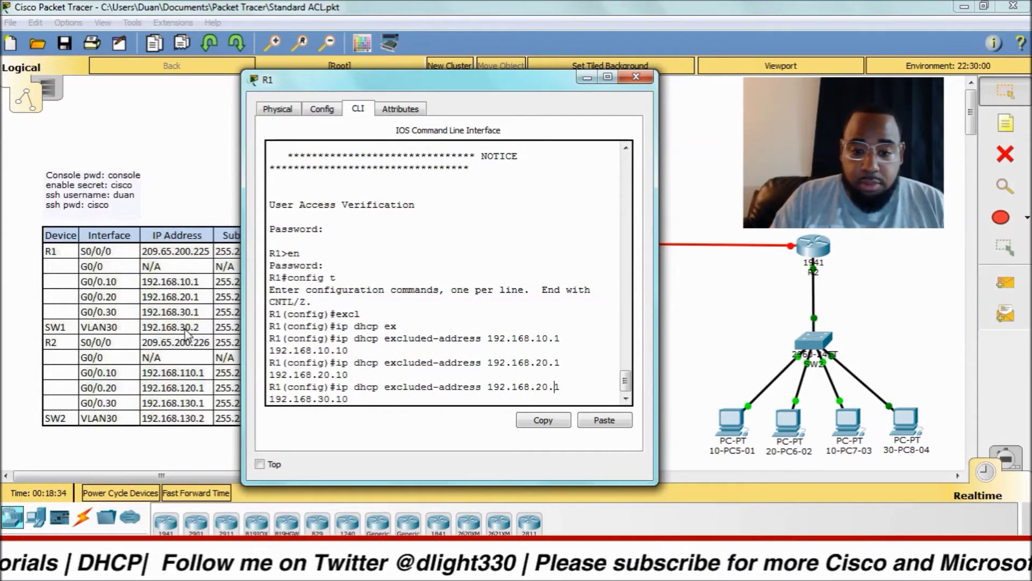
key("BackSpace")
type("3")
key("Return")
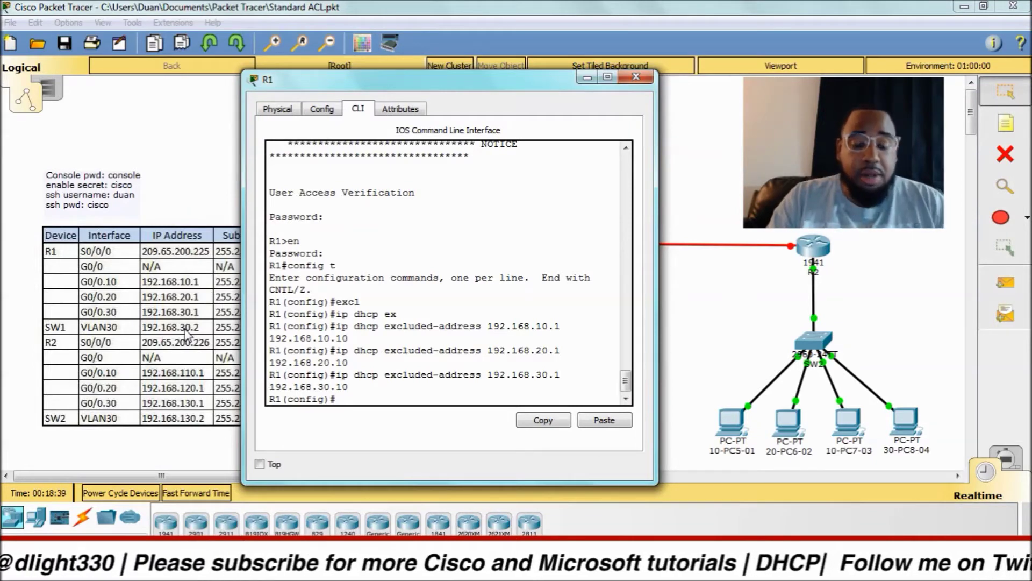
type("ip")
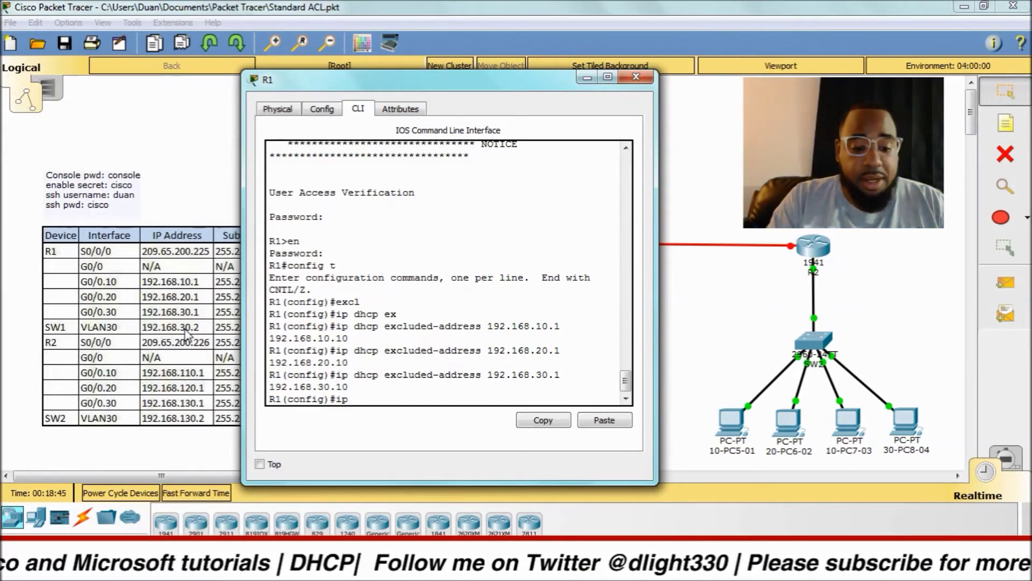
type(" dh")
Create DHCP pool VLAN10 and enter its configuration
key("Tab")
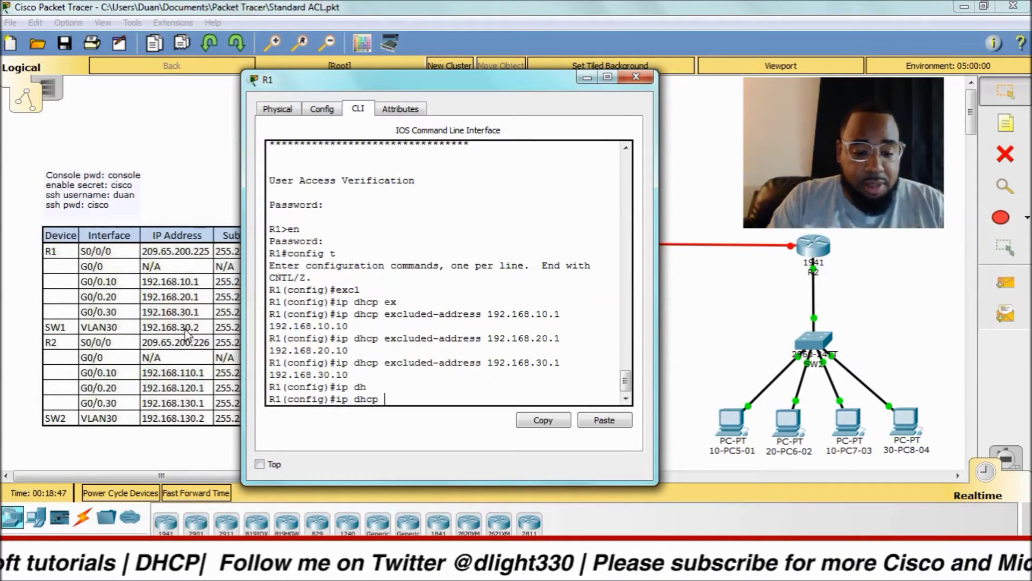
type("pool")
key("Tab")
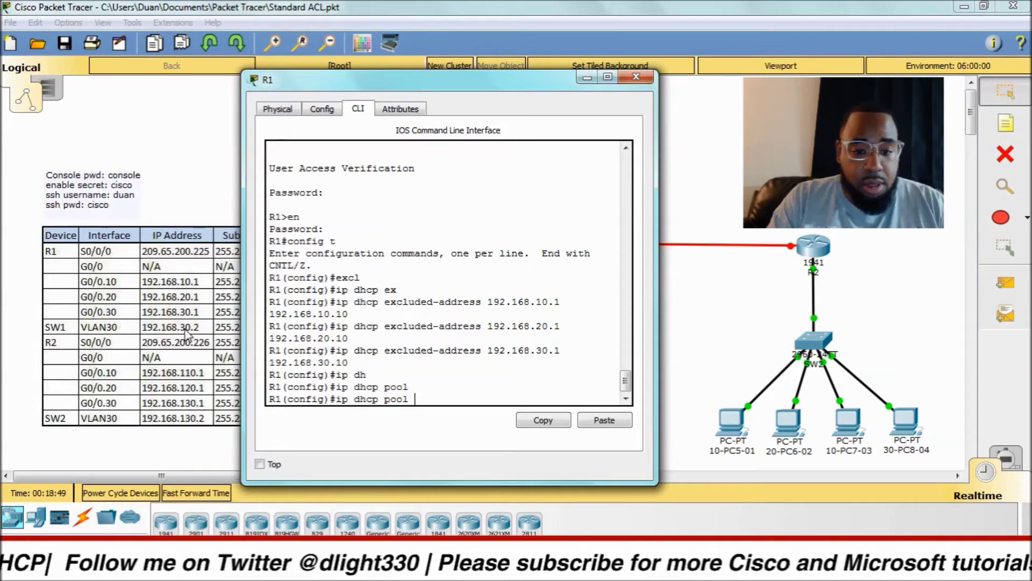
type("VLAN10")
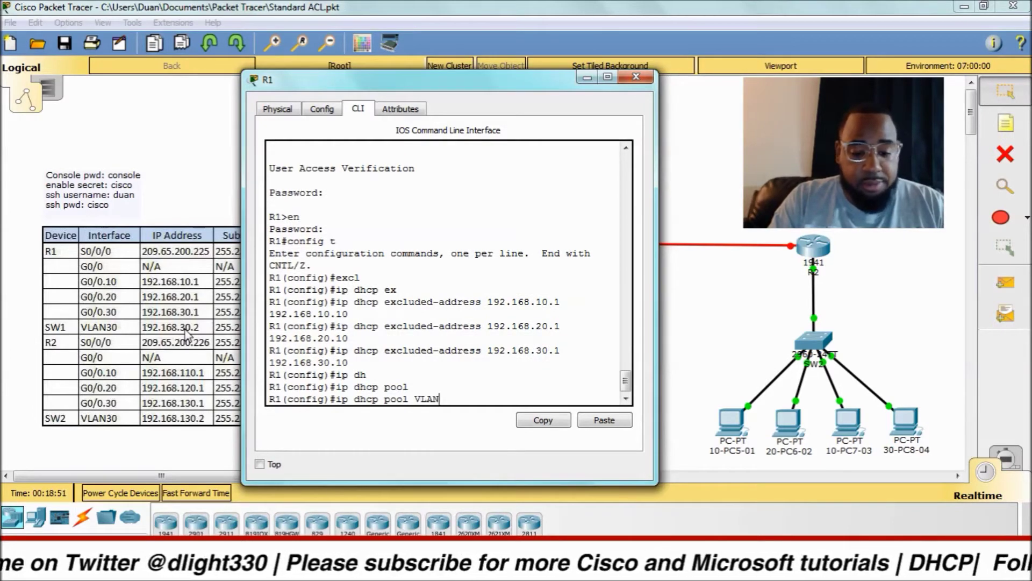
key("Return")
key("Return")
key("Return")
key("Return")
key("Return")
key("Return")
key("Return")
key("Return")
key("Return")
key("Return")
key("Return")
key("Return")
key("Return")
key("Return")
key("Return")
key("Return")
key("Return")
key("Return")
key("Return")
key("Return")
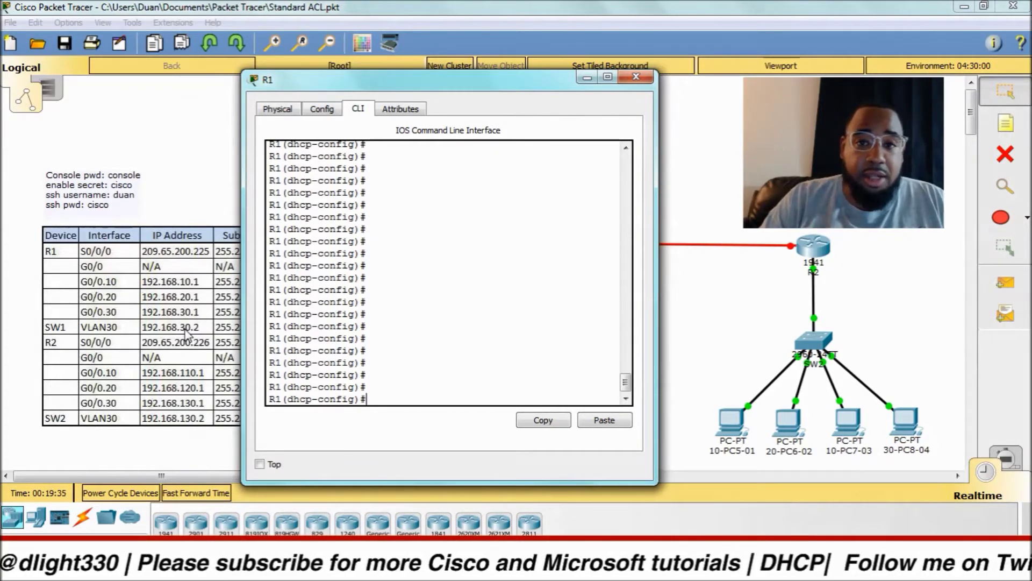
Set the pool network to 192.168.10.0 255.255.255.0
type("net")
key("Tab")
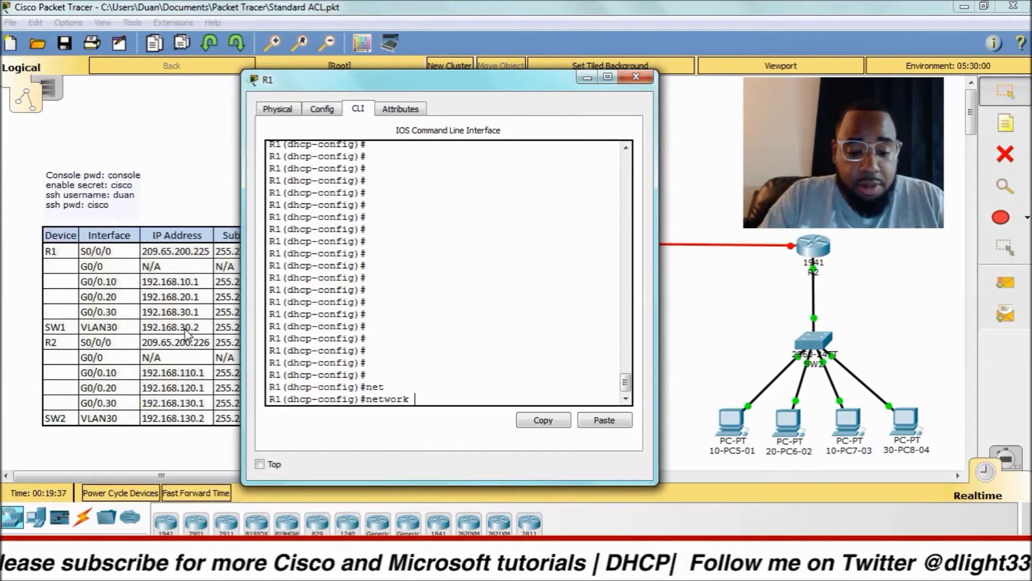
type("192.168")
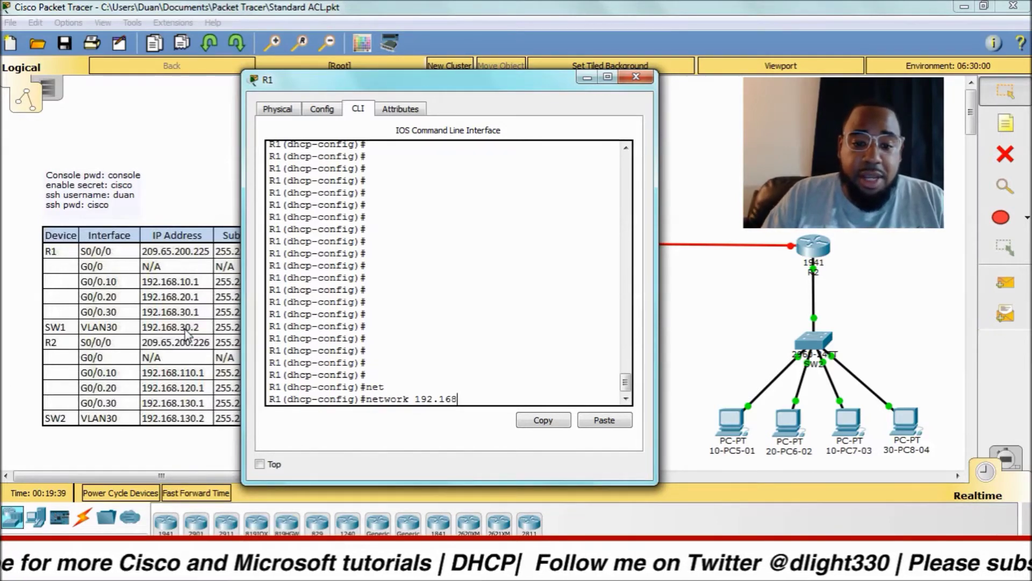
type(".10.0 ")
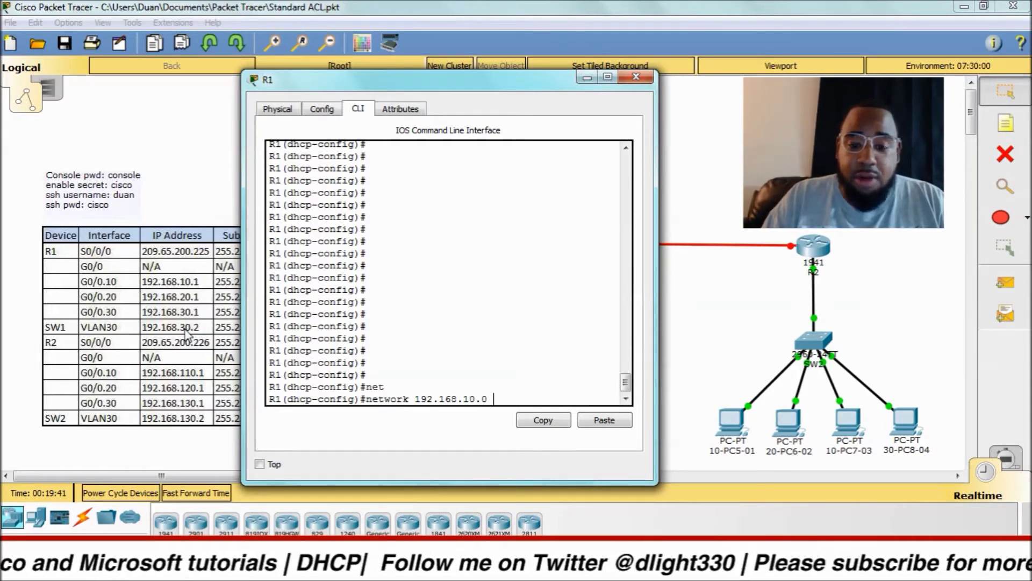
type("255.255.25")
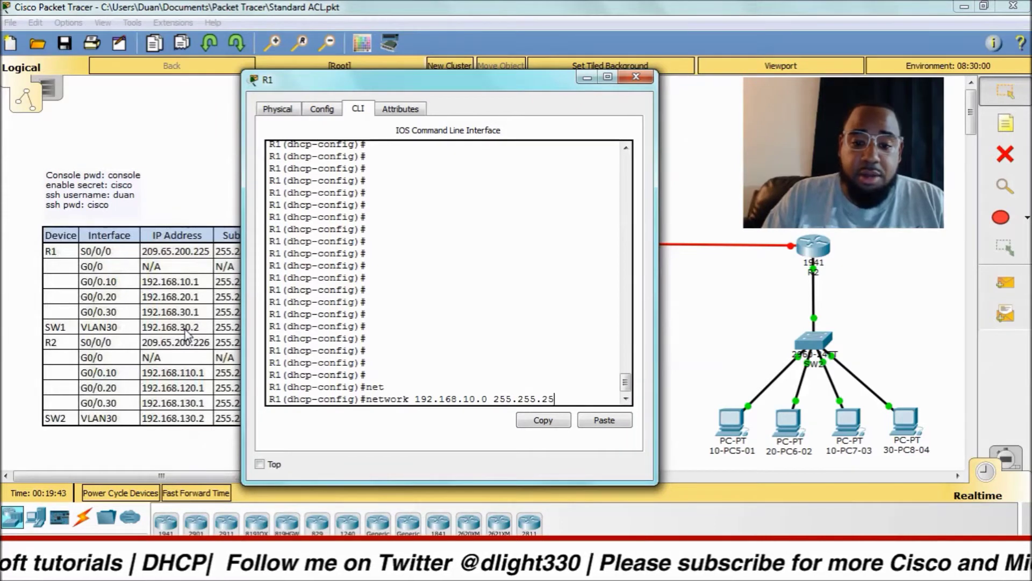
type("5.0")
key("Return")
Set the pool's default router to 192.168.10.1
type("defaul")
key("Tab")
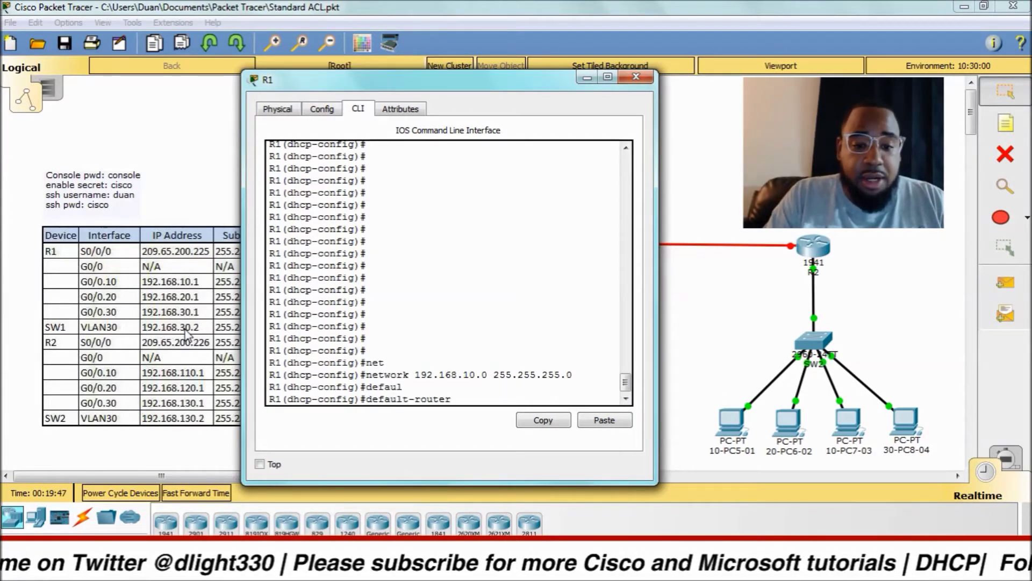
type("192.16")
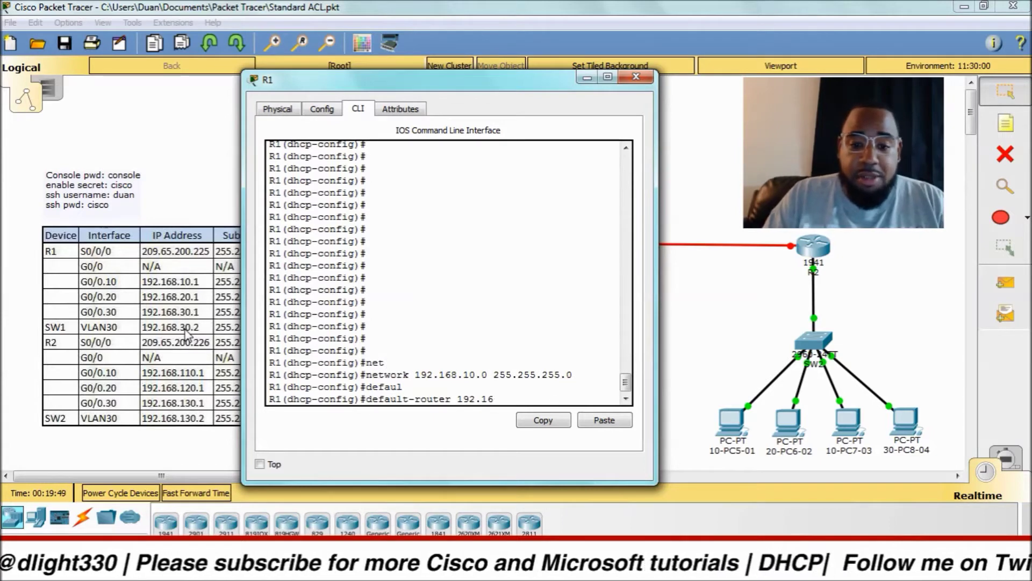
type("8.10.1")
key("Return")
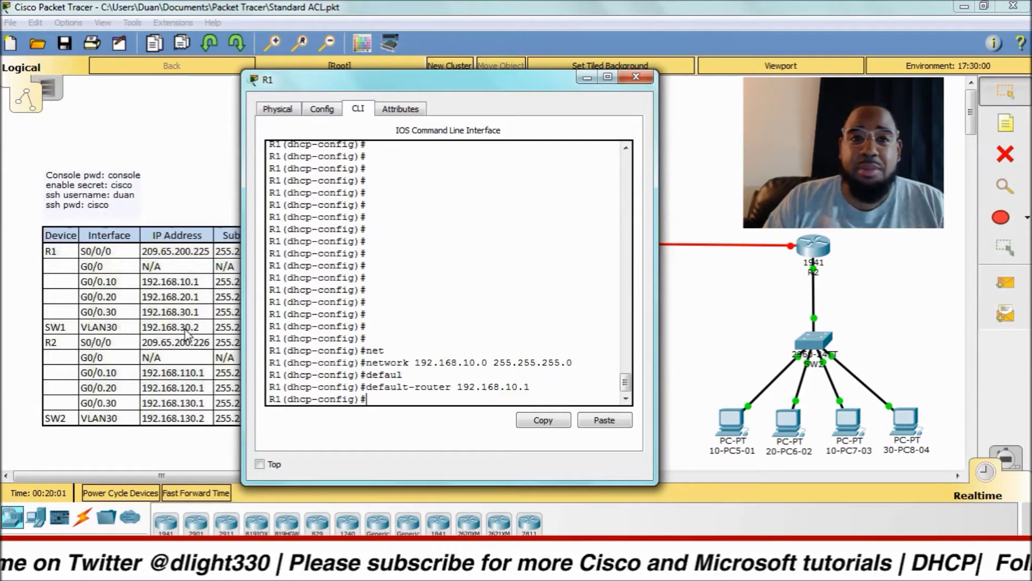
Try a lease command, then list pool commands and DHCP option codes 0–254
type("lease")
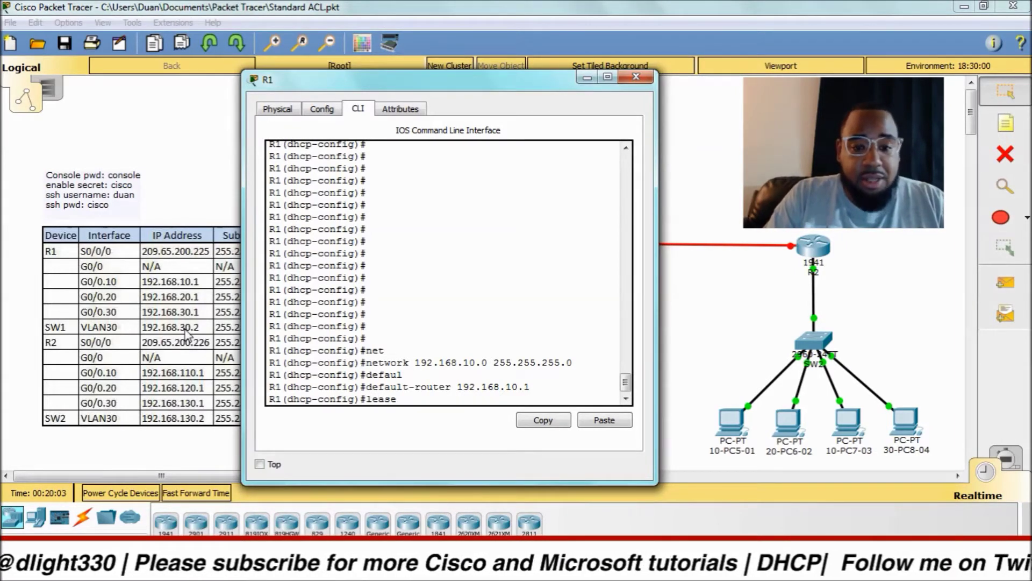
type(" 0")
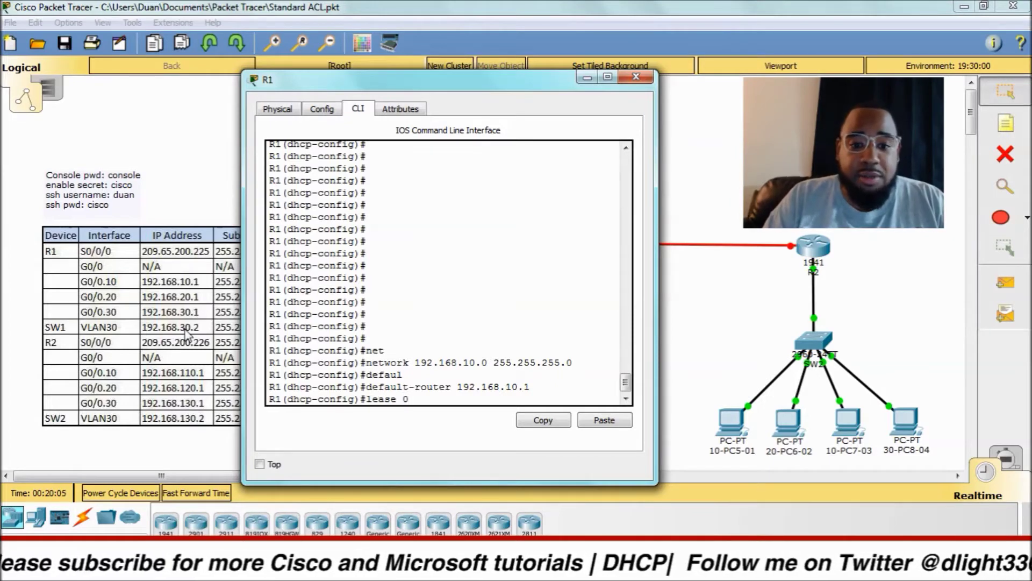
type(" 12")
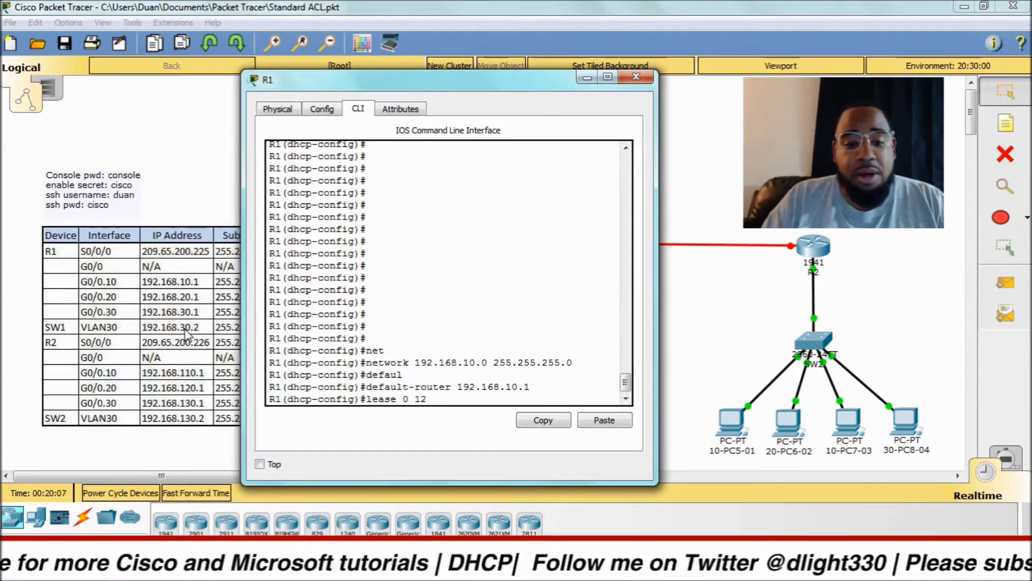
key("BackSpace")
key("BackSpace")
key("BackSpace")
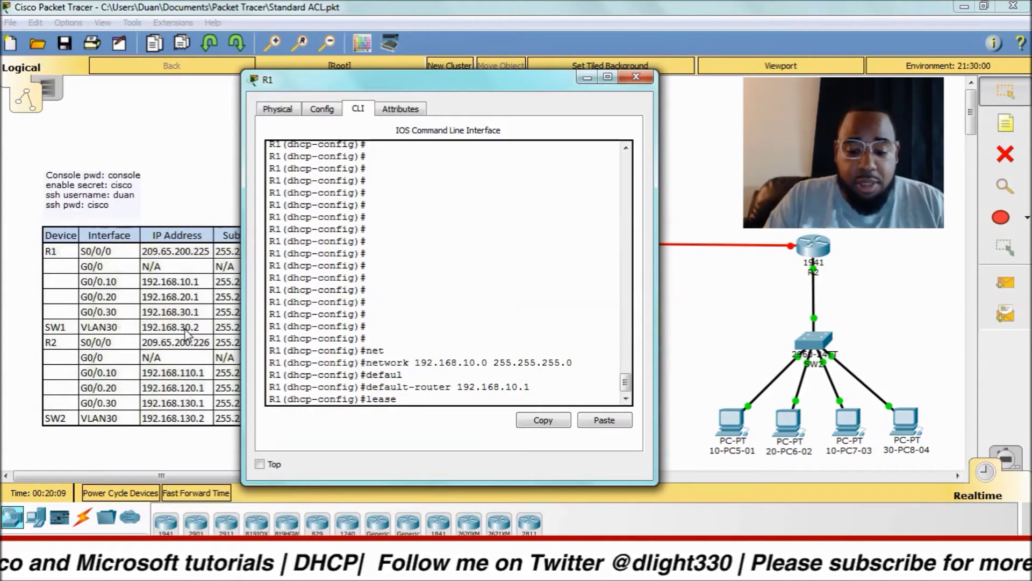
type("?")
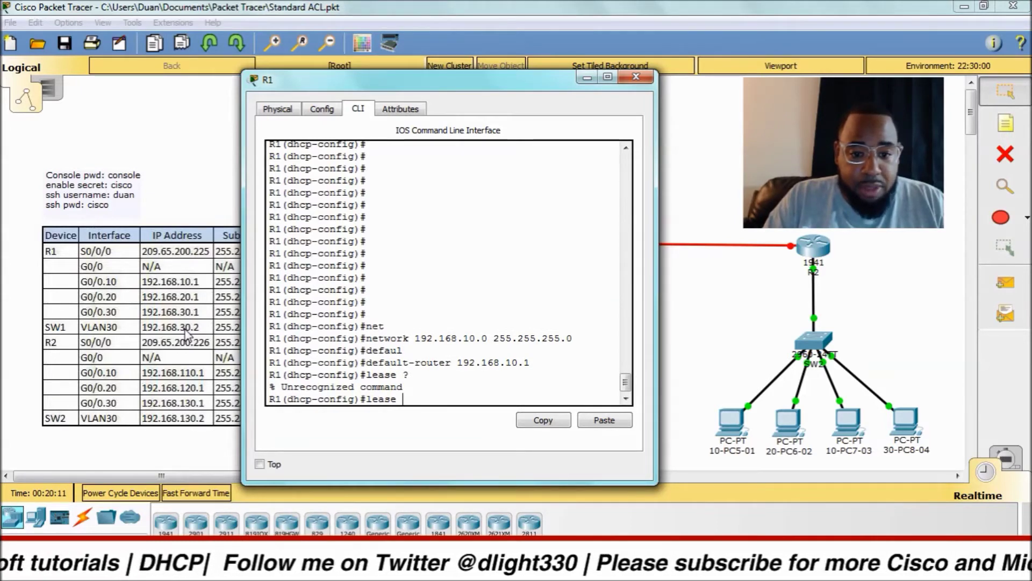
type("?")
key("BackSpace")
key("BackSpace")
key("BackSpace")
key("BackSpace")
key("BackSpace")
key("BackSpace")
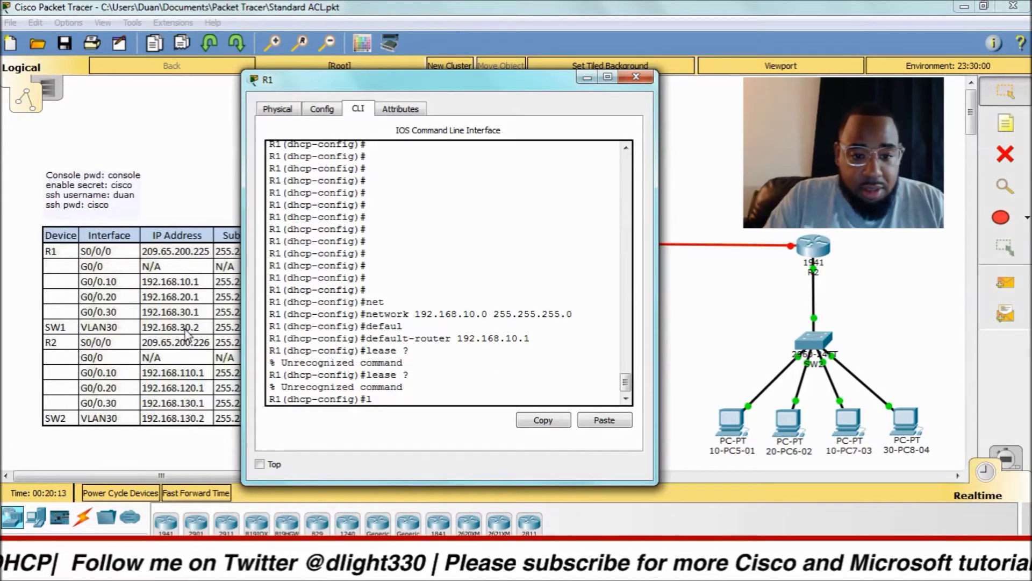
type("?")
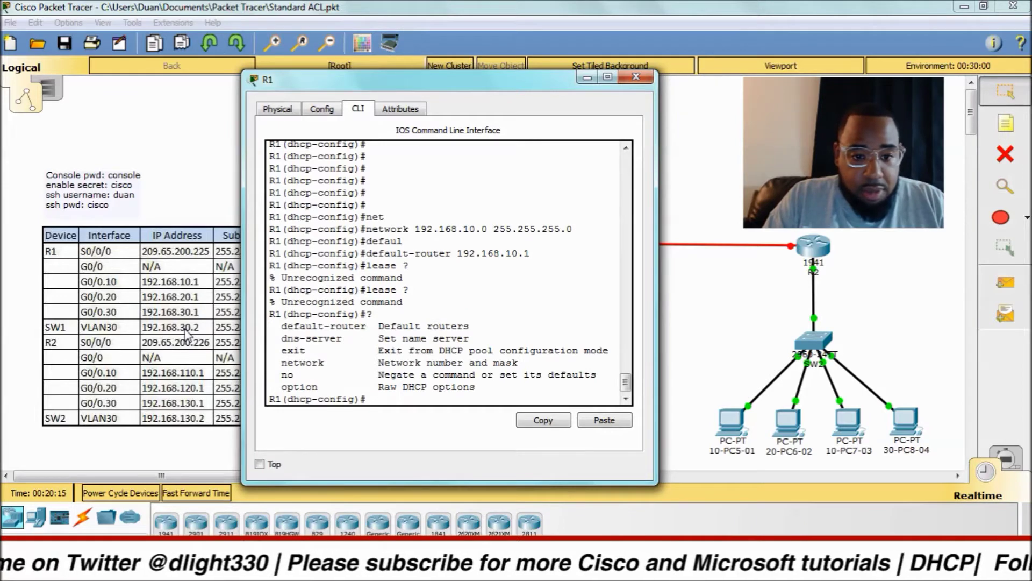
type("option ?")
key("BackSpace")
key("BackSpace")
key("BackSpace")
key("BackSpace")
key("BackSpace")
key("BackSpace")
key("BackSpace")
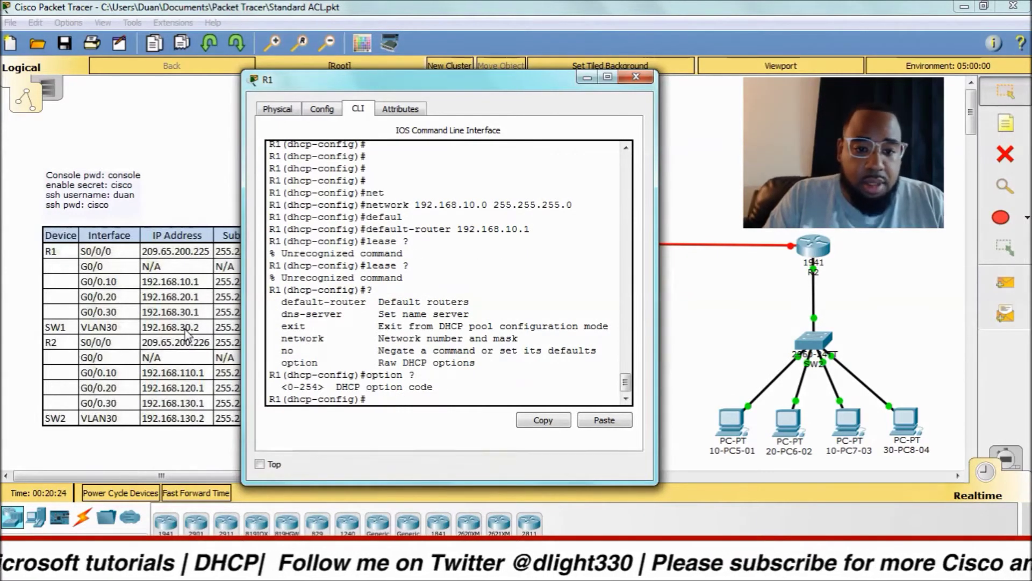
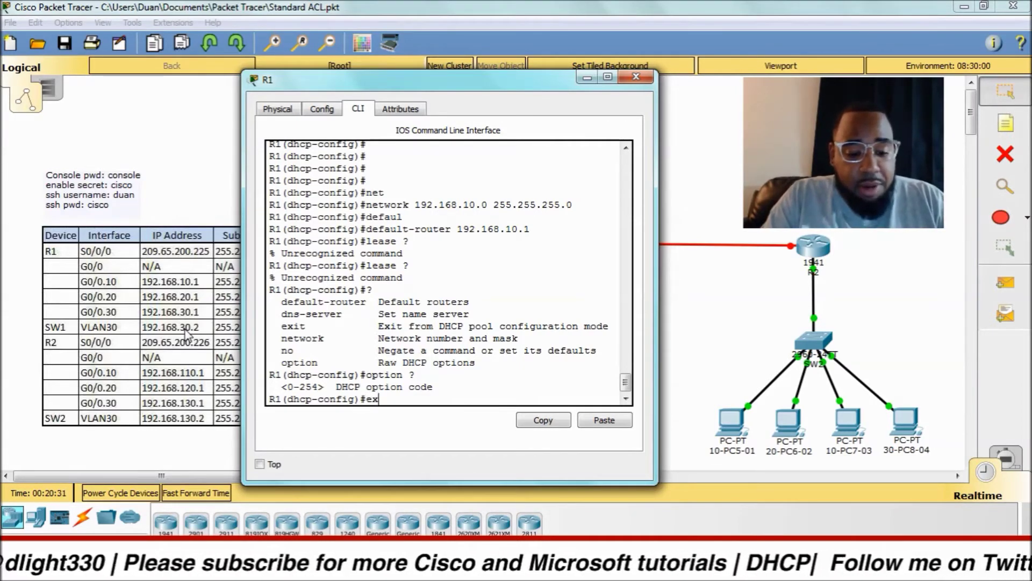
Leave the VLAN10 pool configuration and display R1's DHCP pool statistics
key("Return")
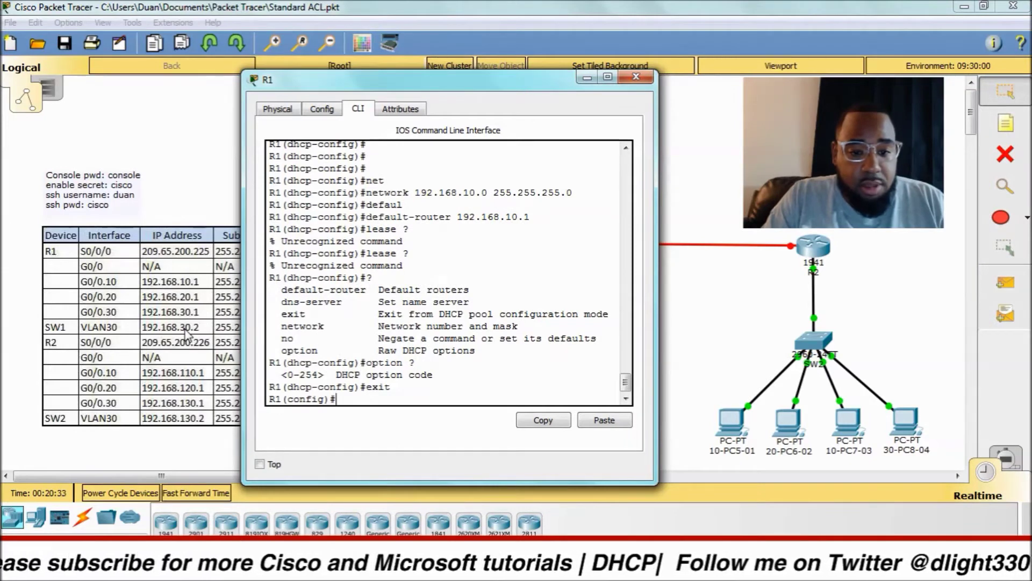
key("ctrl+z")
key("Return")
key("Return")
type("sh ip")
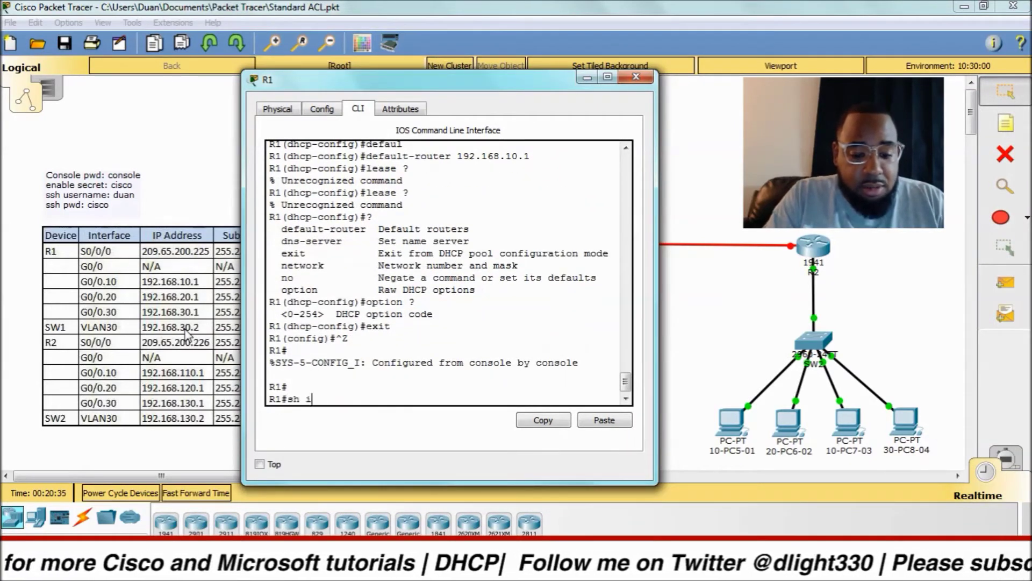
type(" dhcp pool")
key("Return")
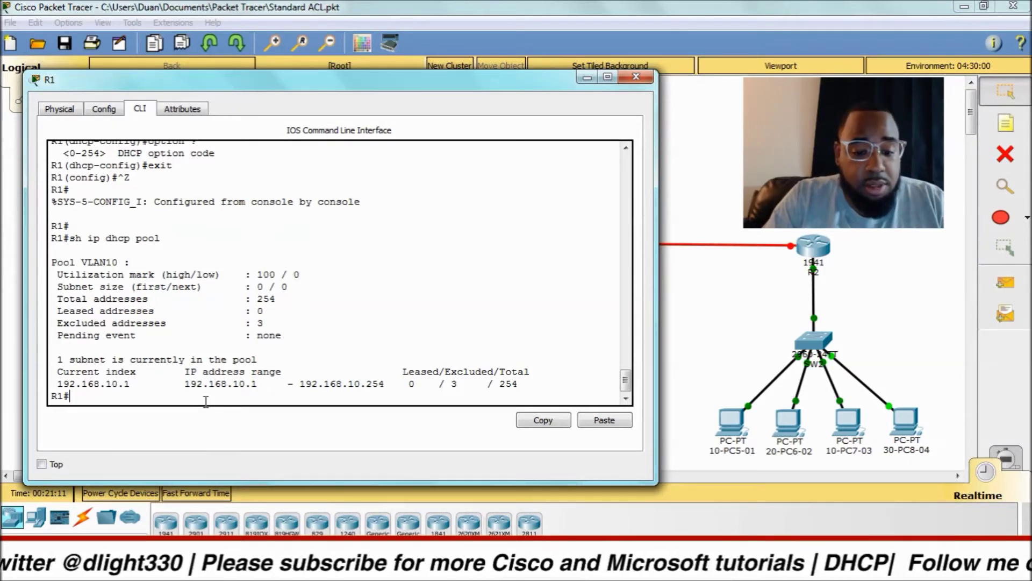
Review R1's running config, then recheck pool VLAN10: 254 addresses with 3 excluded
type("sh run")
key("Return")
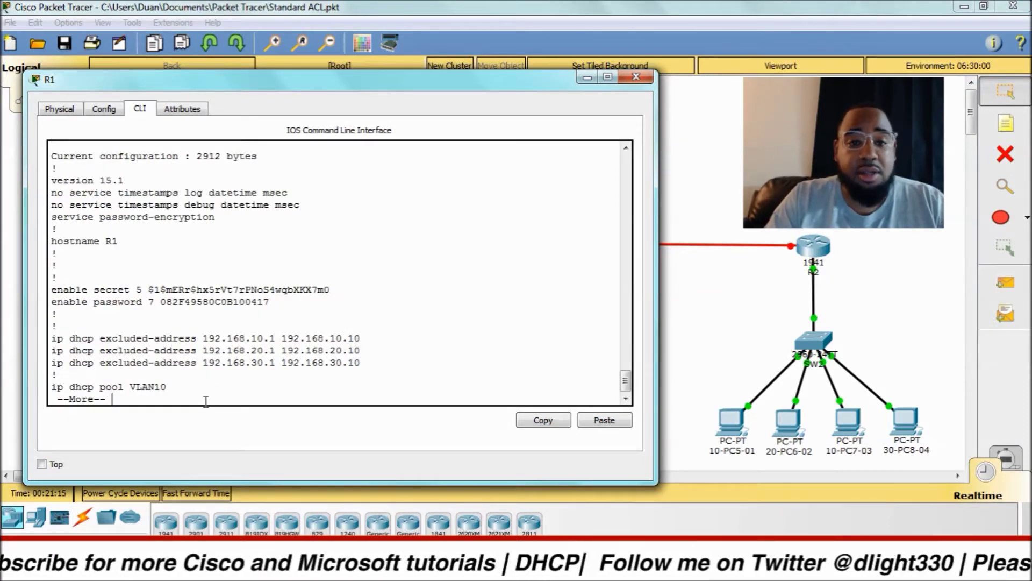
type("q")
type("sh ip ")
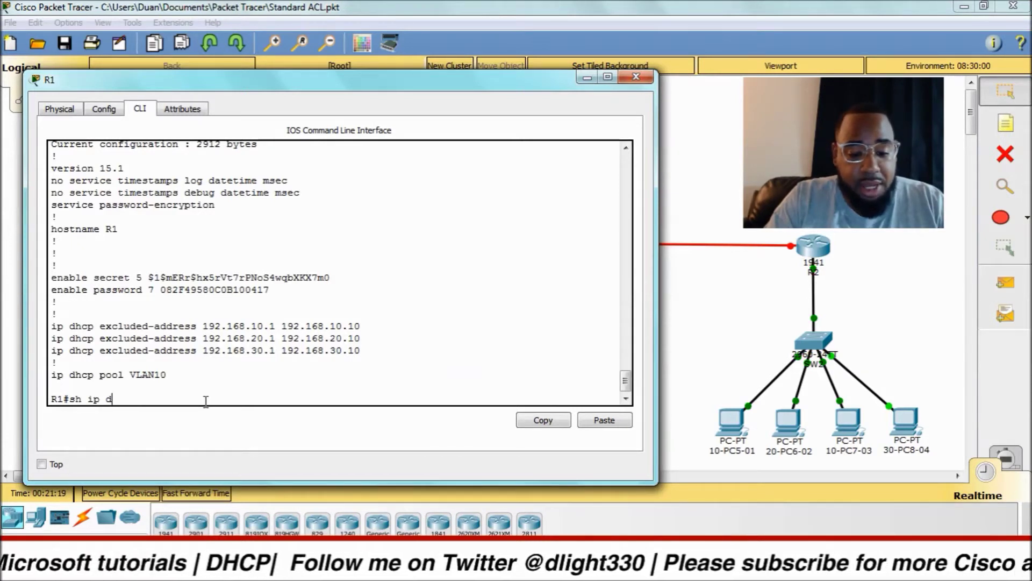
type("dhcp pool")
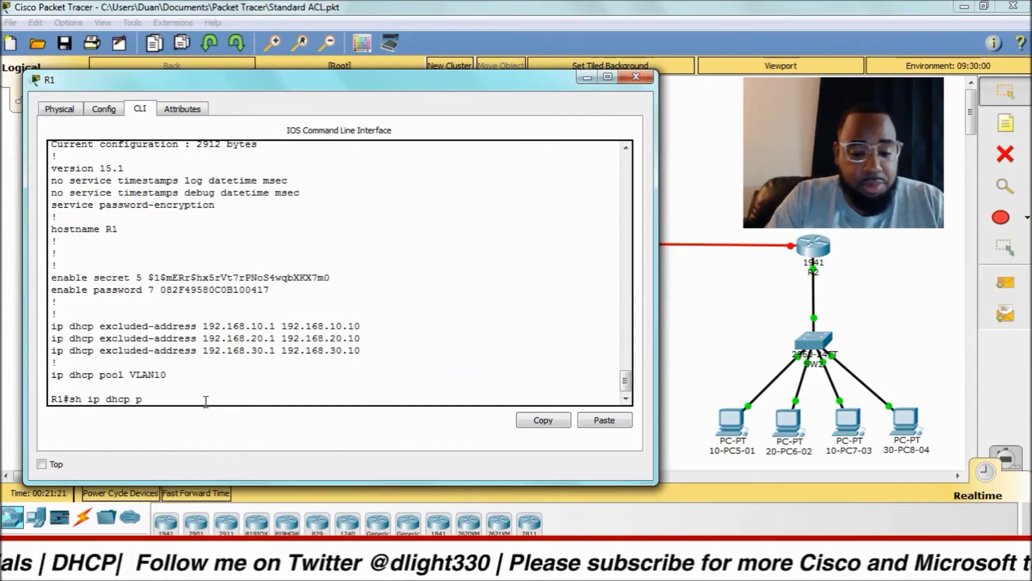
key("Return")
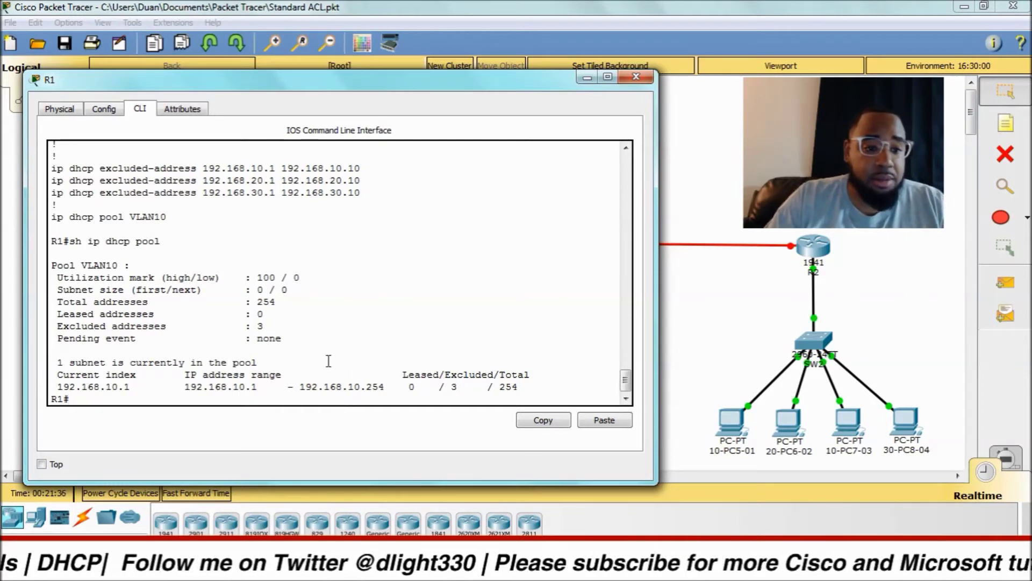
left_click_drag(118, 265, 55, 263)
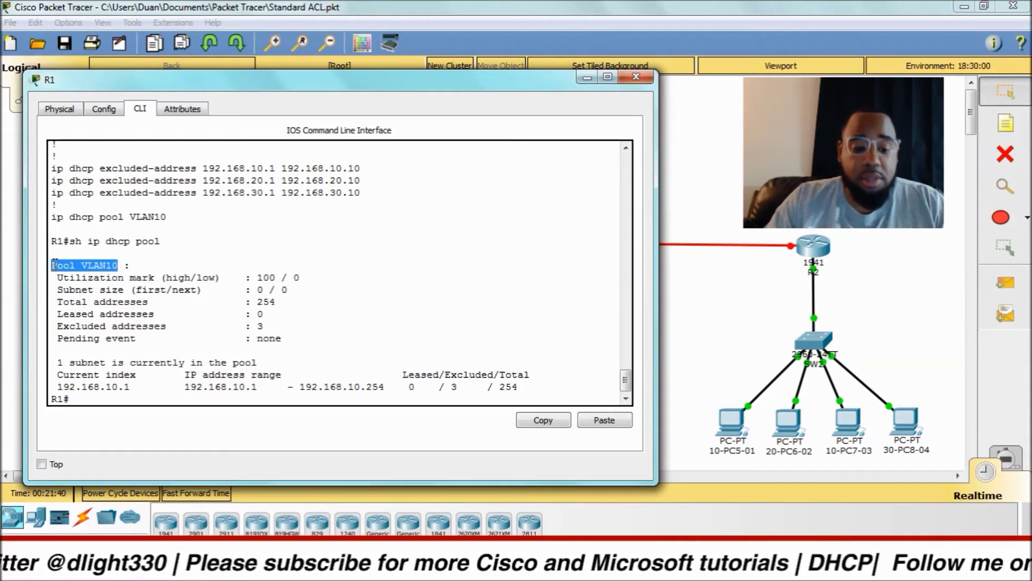
type("config t")
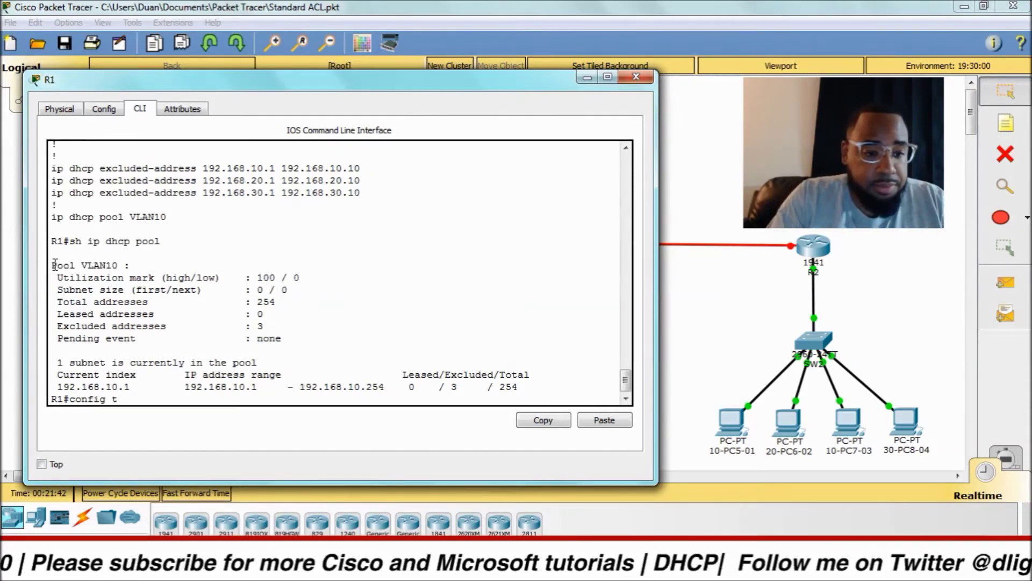
key("Return")
Create DHCP pool VLAN20 with network 192.168.20.0/24 and default router 192.168.20.1
type("ip dh")
key("Tab")
type("p")
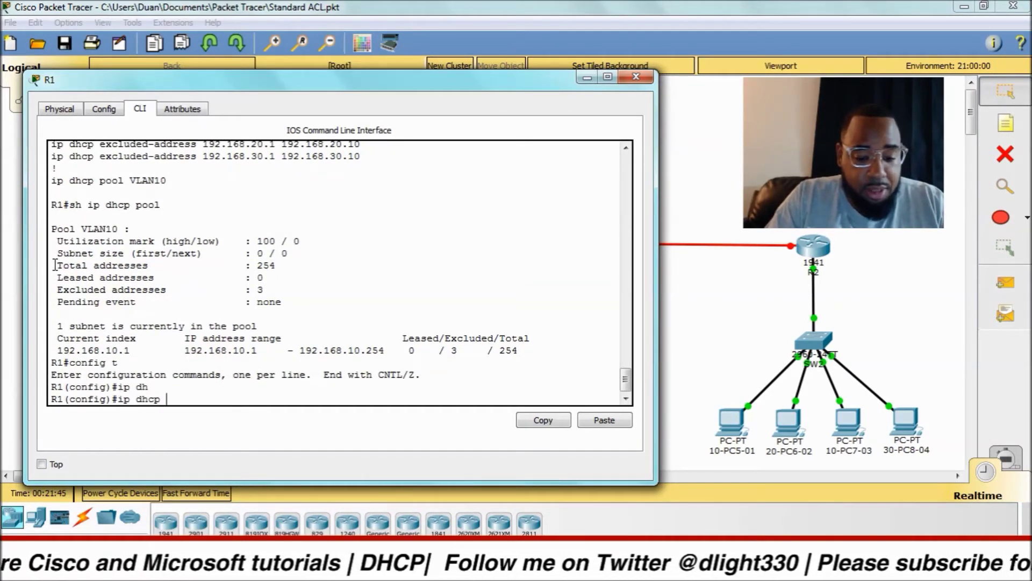
type("ool VLAN20")
key("Return")
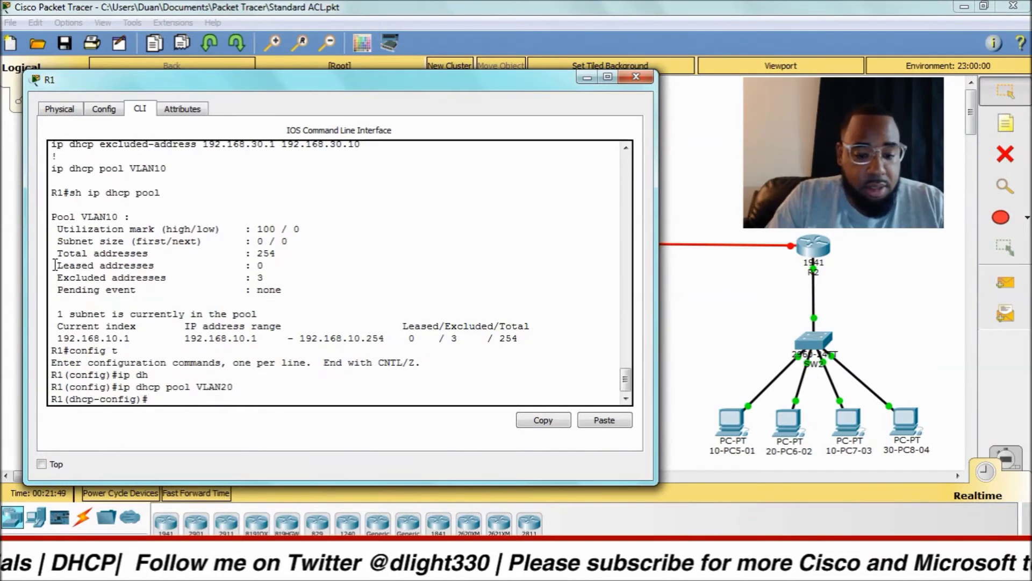
type("net")
key("Tab")
type("192.168.20.0 255.255.255.0")
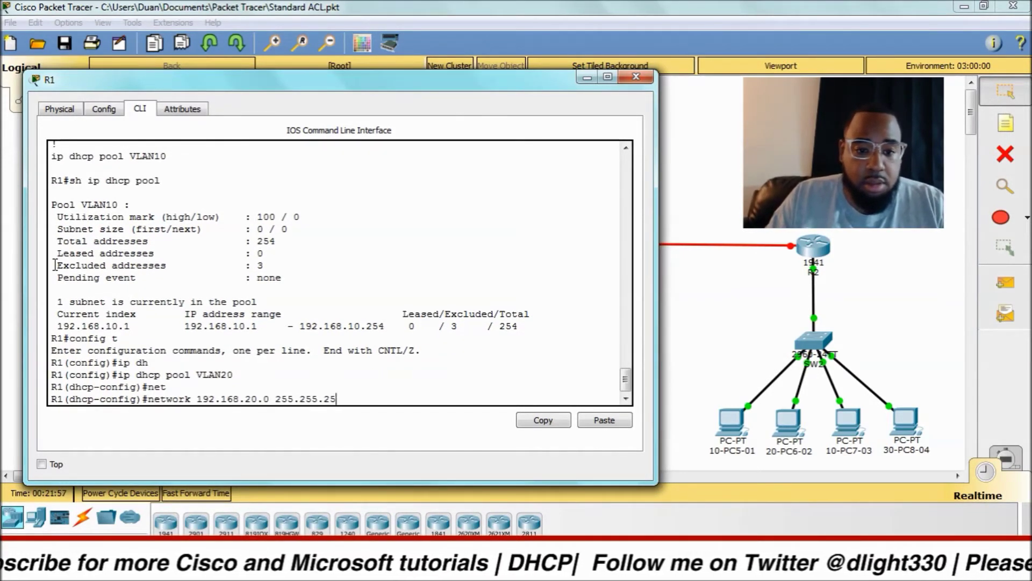
key("Return")
type("def")
key("Tab")
type("192.168")
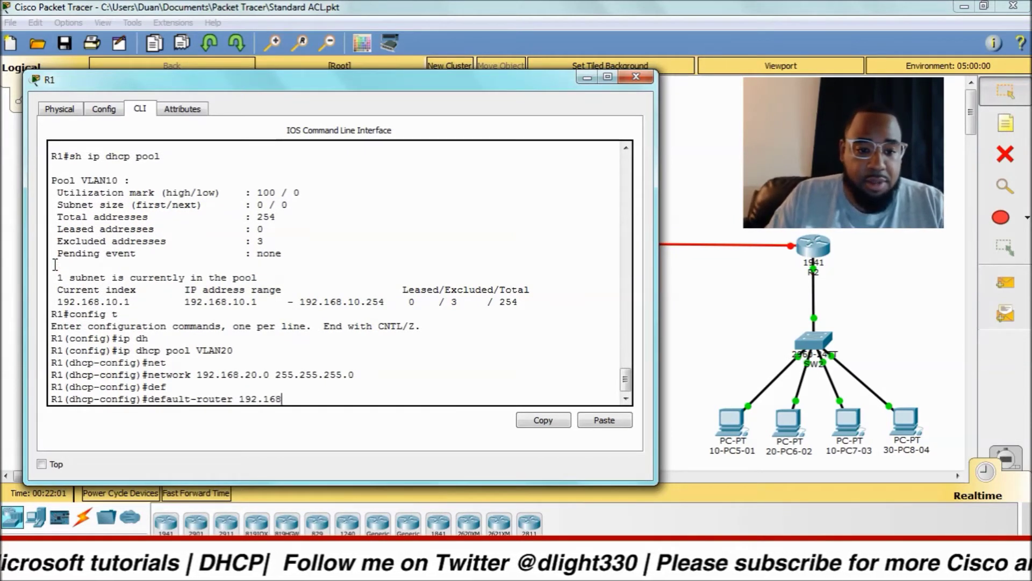
type(".20.1")
key("Return")
type("exit")
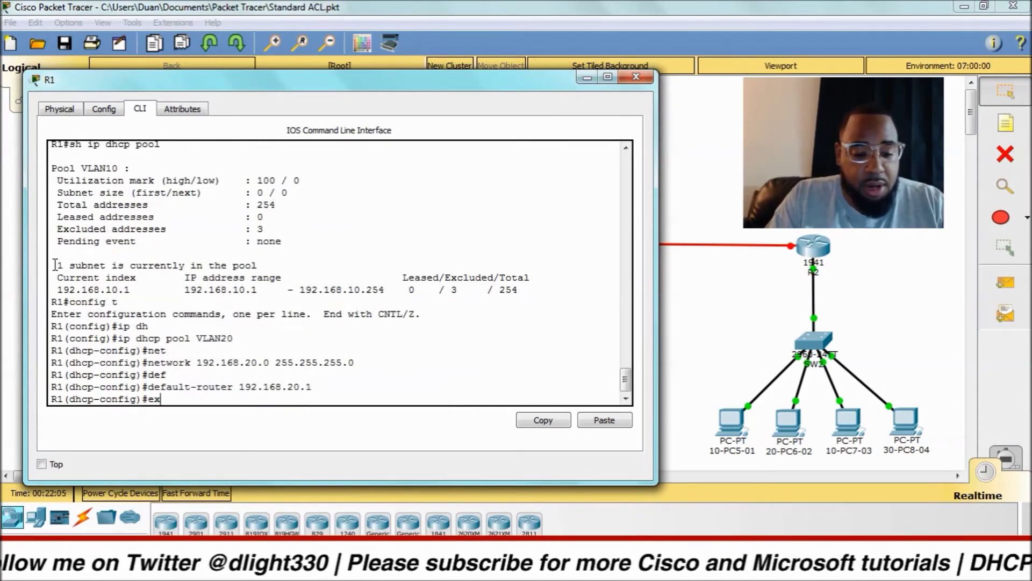
key("Return")
Create DHCP pool VLAN30 with network 192.168.30.0/24 and default router 192.168.30.1
type("ip dhcp vlan")
key("BackSpace")
key("BackSpace")
key("BackSpace")
key("BackSpace")
type("pool VLAN30")
key("Return")
type("ne")
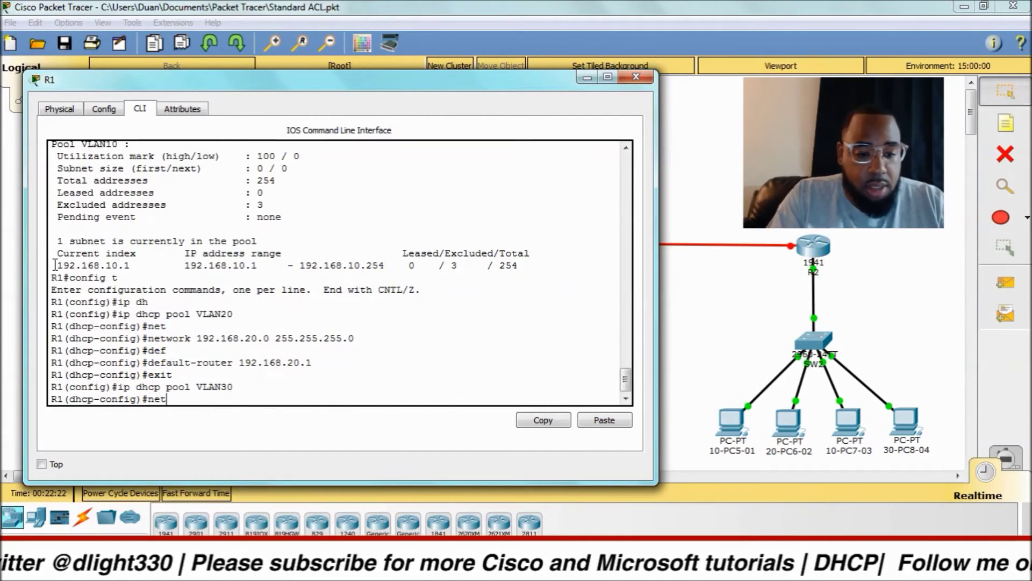
type("t")
key("Tab")
type("192.168.30.0 255.255.255.0")
key("Return")
type("dhcp-config)#d")
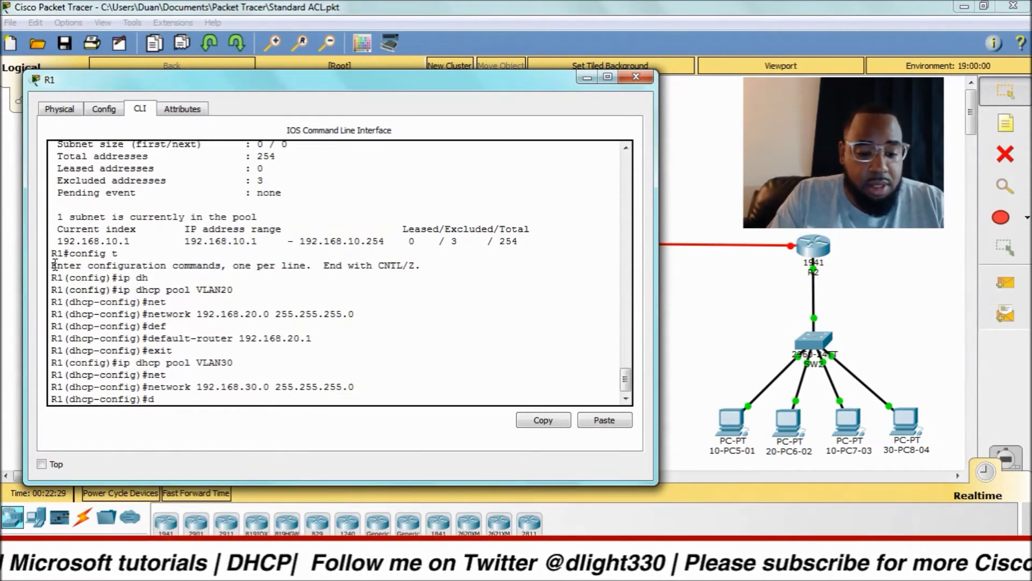
type("ef")
key("Tab")
type("192.1")
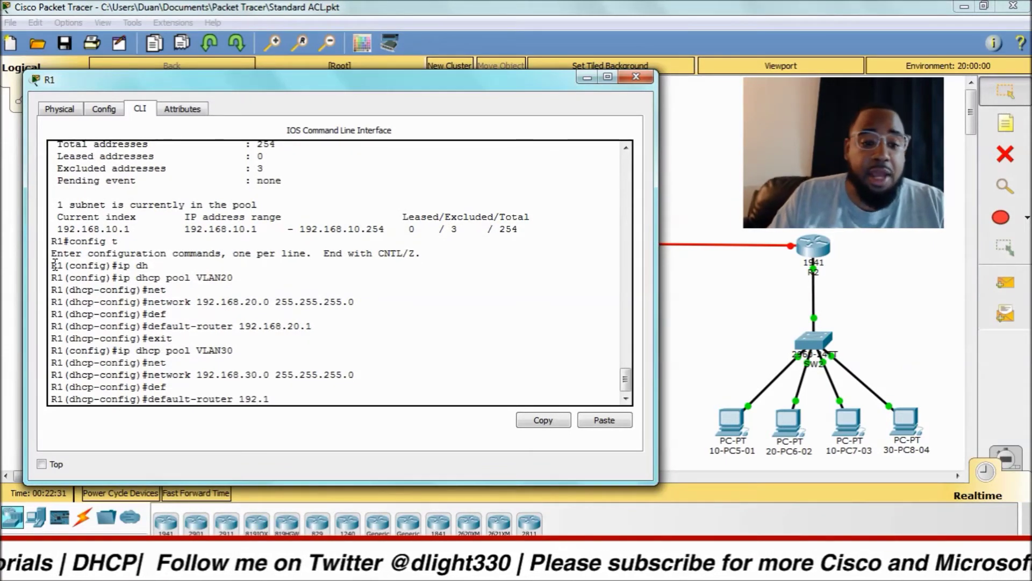
type("68.30.1")
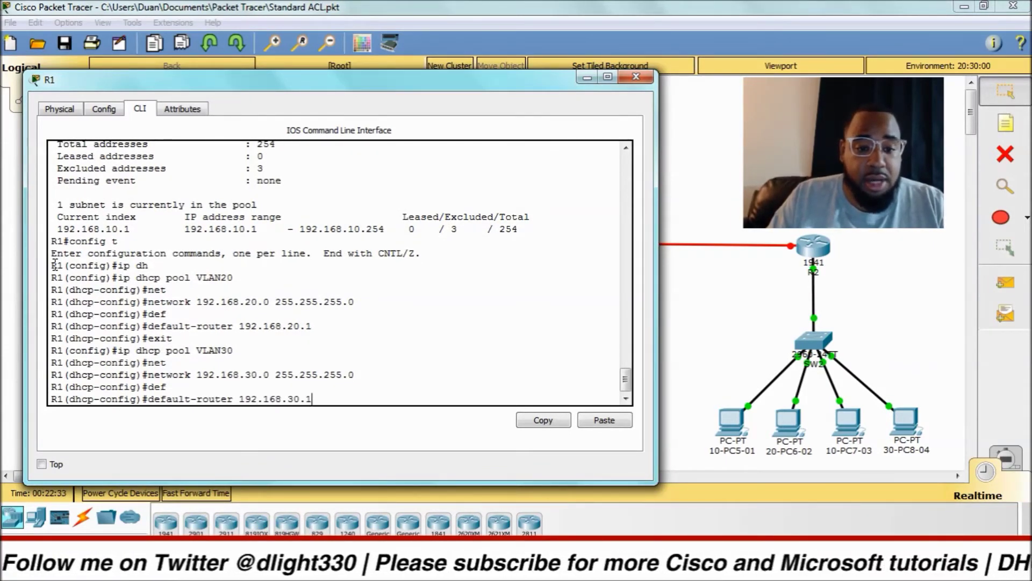
key("Return")
key("ctrl+z")
key("Return")
key("Return")
key("Return")
key("Return")
key("Return")
type("sh ip ")
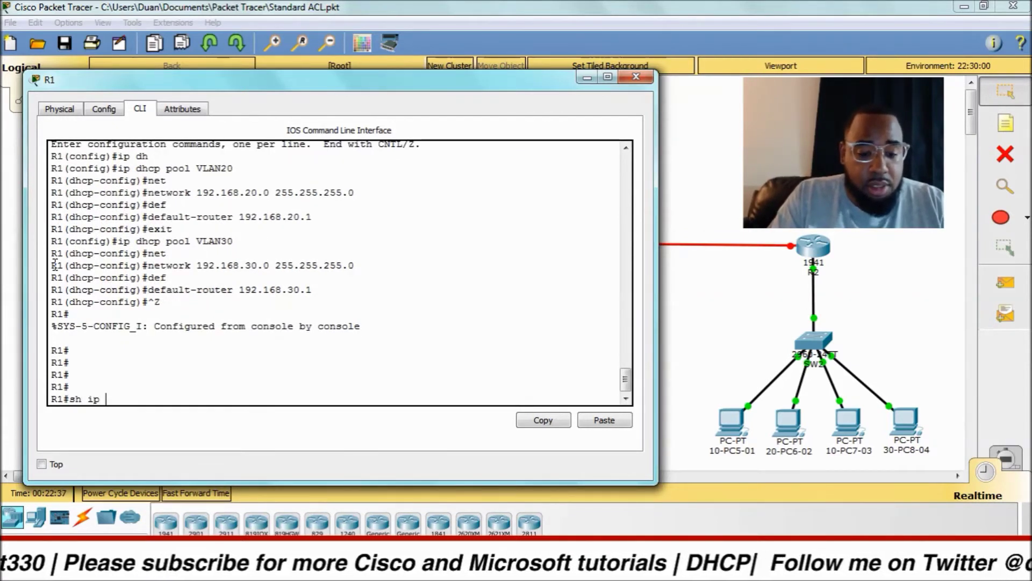
type("dh")
key("Tab")
Run show ip dhcp pool to confirm the VLAN20 and VLAN30 pools, then close R1's window
type("pool")
key("Return")
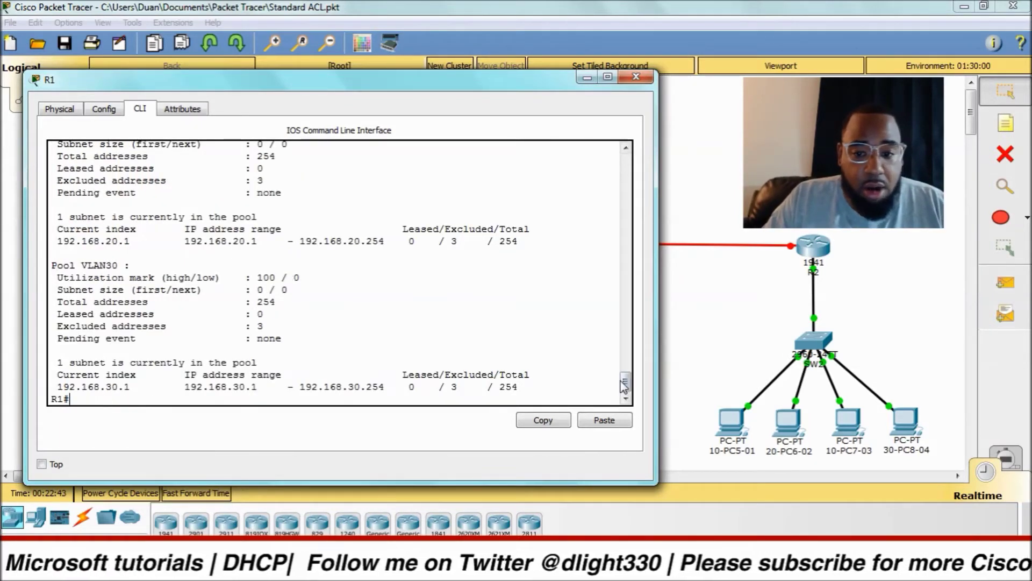
left_click_drag(627, 387, 627, 372)
left_click(238, 402)
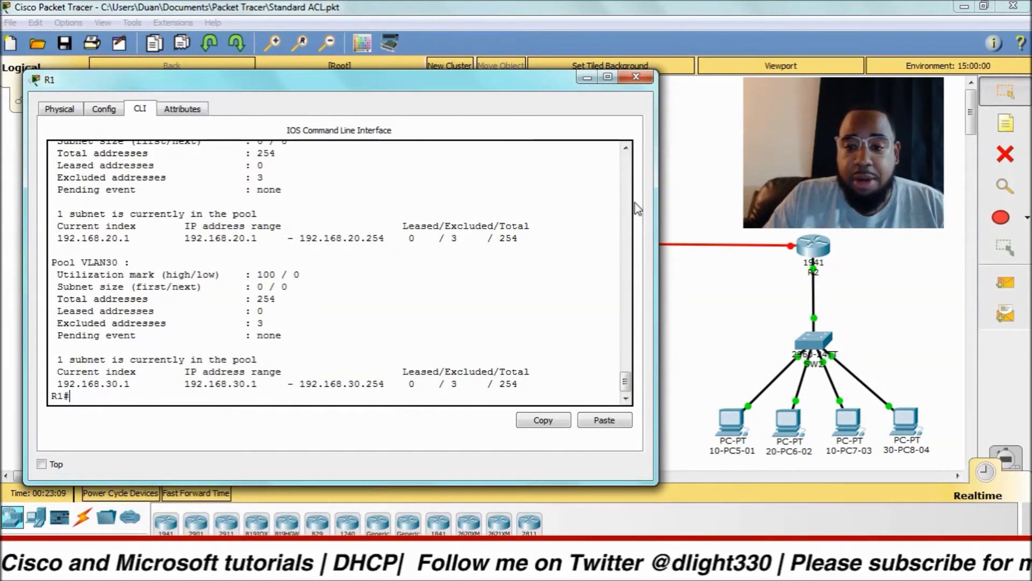
left_click(645, 80)
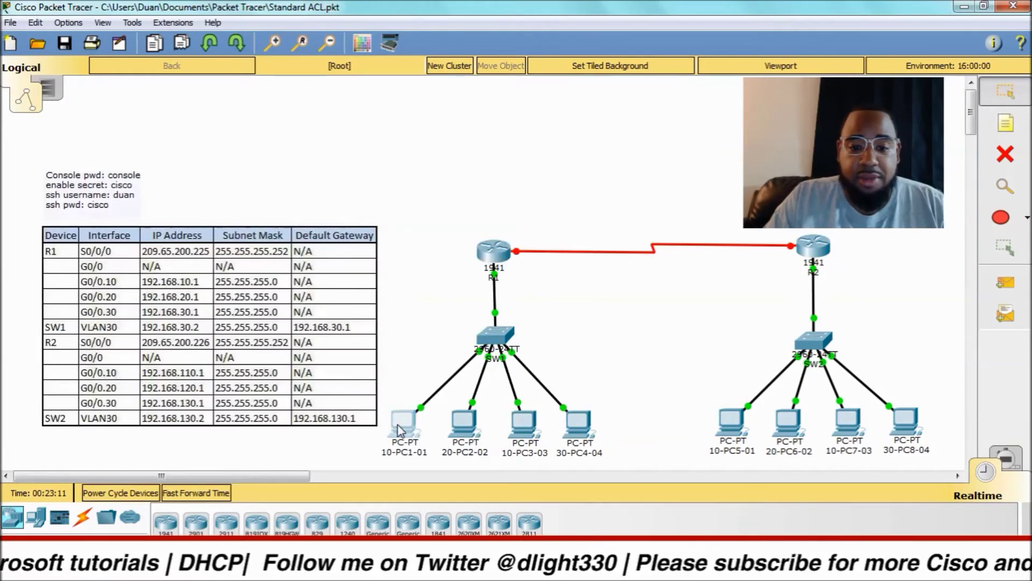
Switch 10-PC1-01's global IPv4 gateway/DNS setting from Static to DHCP
left_click(402, 428)
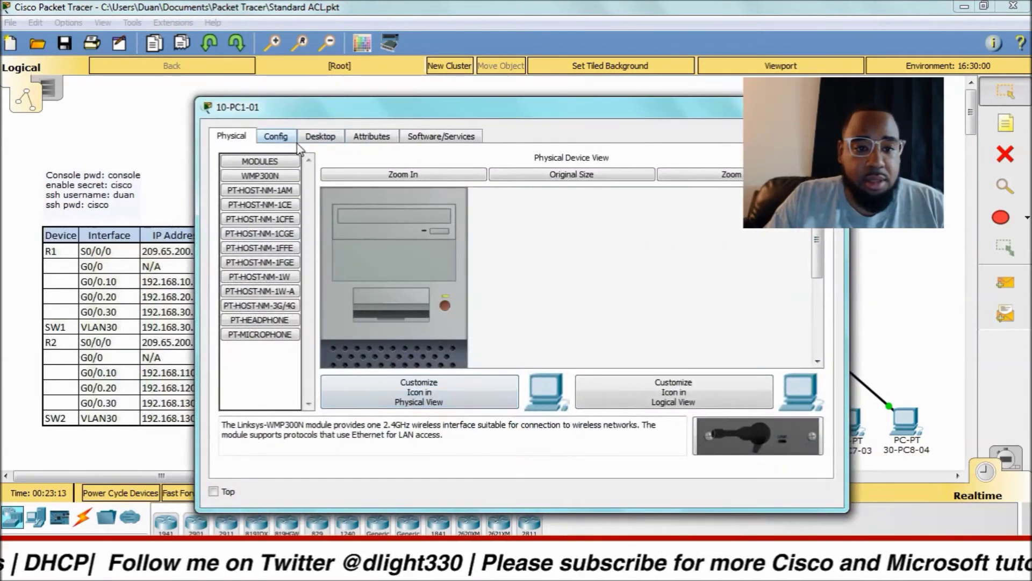
left_click_drag(460, 116, 376, 116)
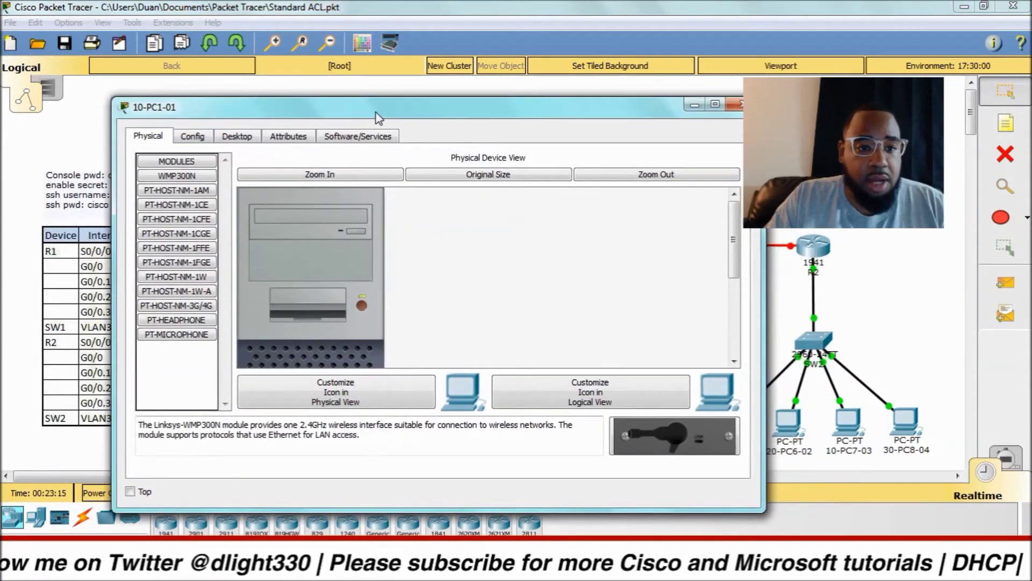
left_click(204, 138)
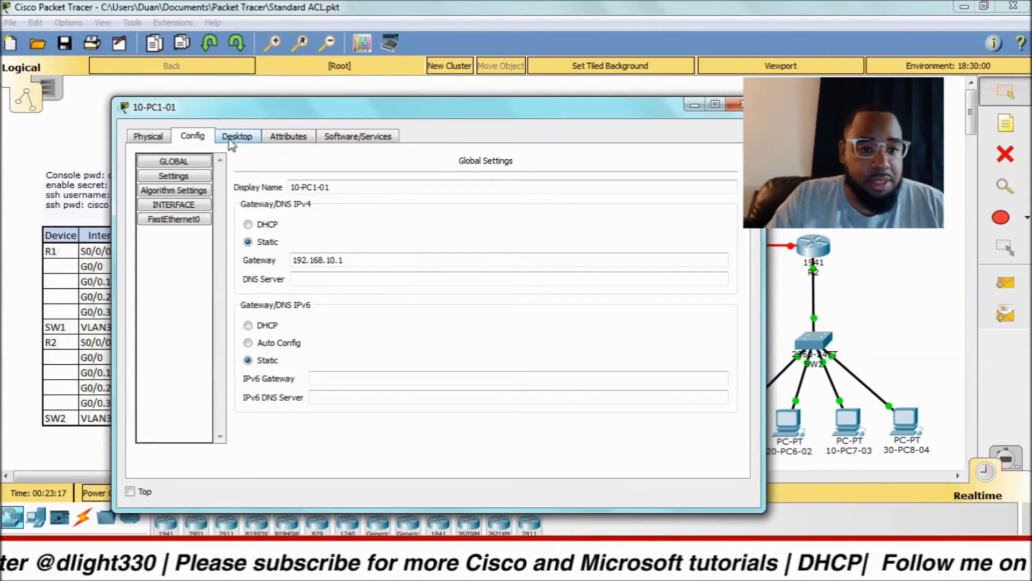
left_click(266, 229)
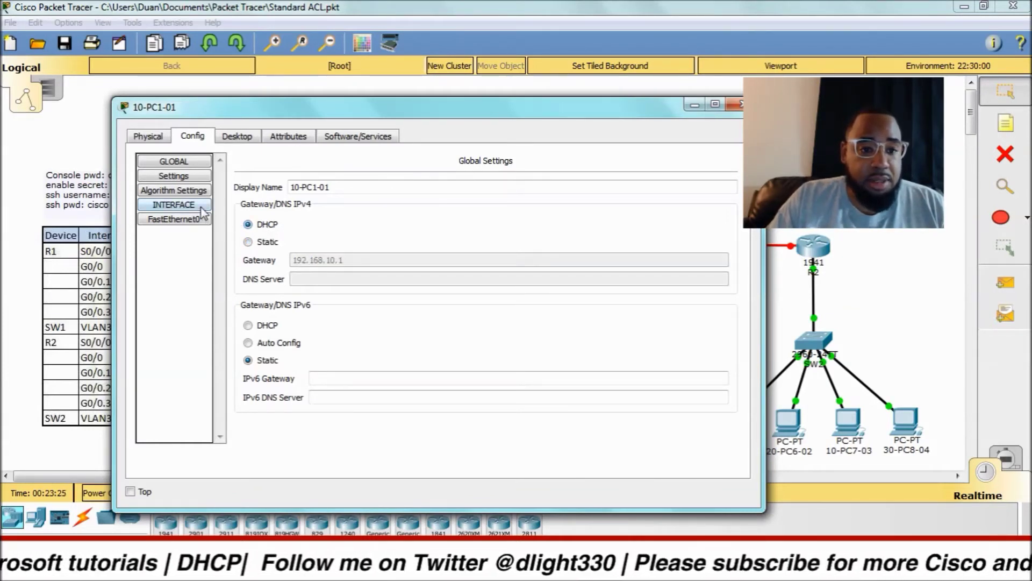
left_click(200, 218)
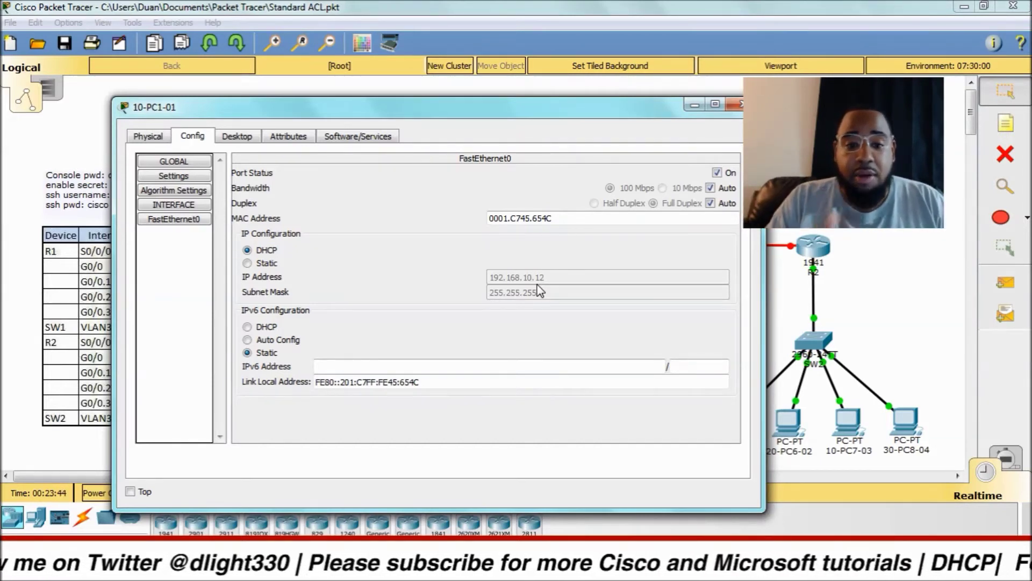
Ping the gateway 192.168.10.1 from 10-PC1-01's Command Prompt and confirm 0% loss
left_click(289, 140)
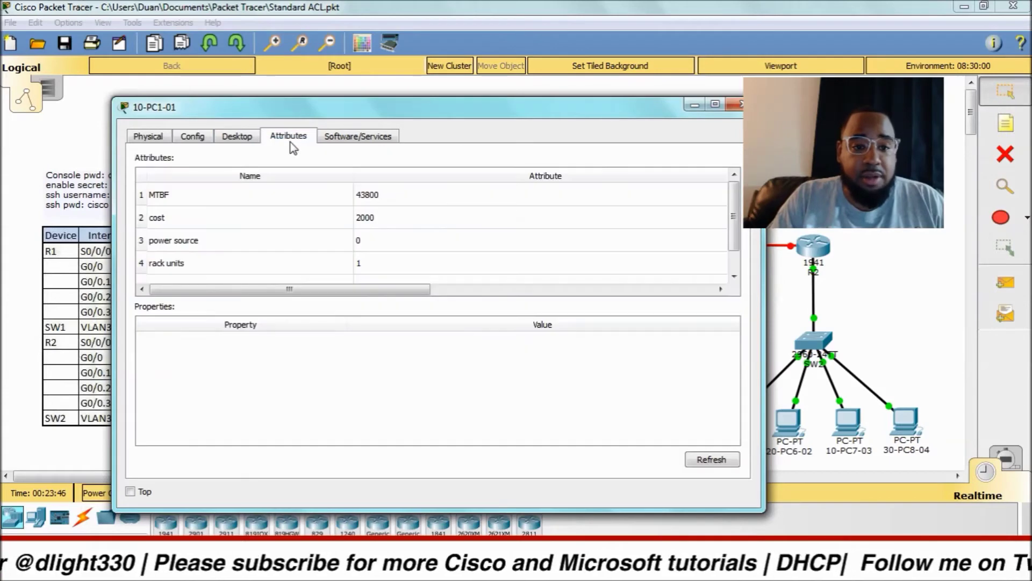
left_click(241, 137)
left_click(543, 191)
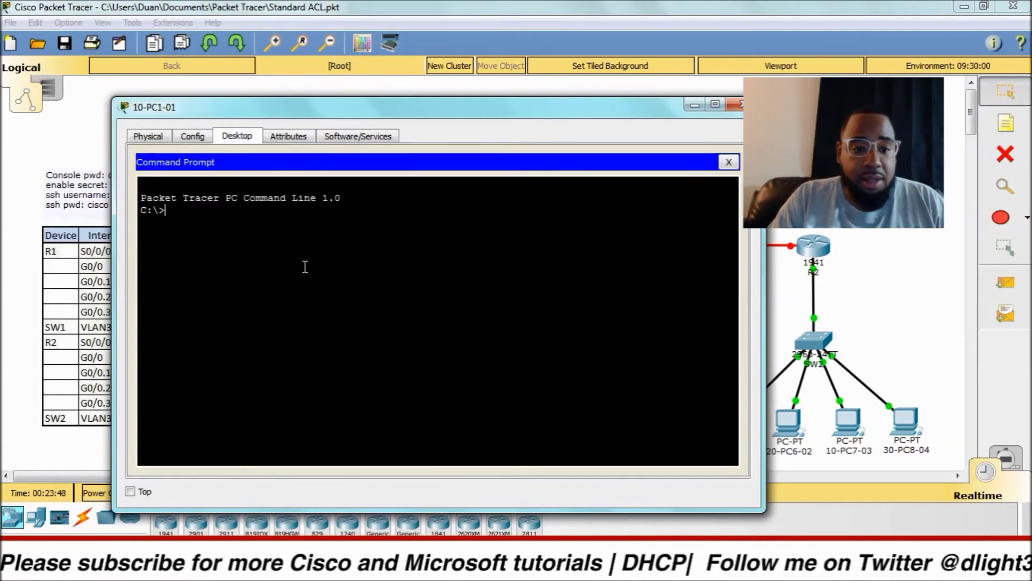
type("ping")
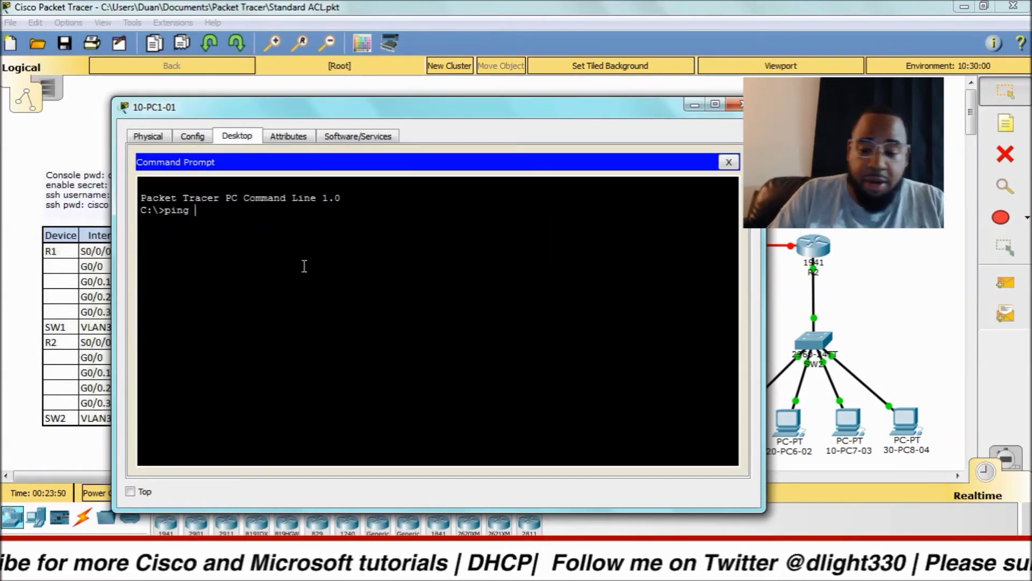
type(" 10")
key("BackSpace")
type("9")
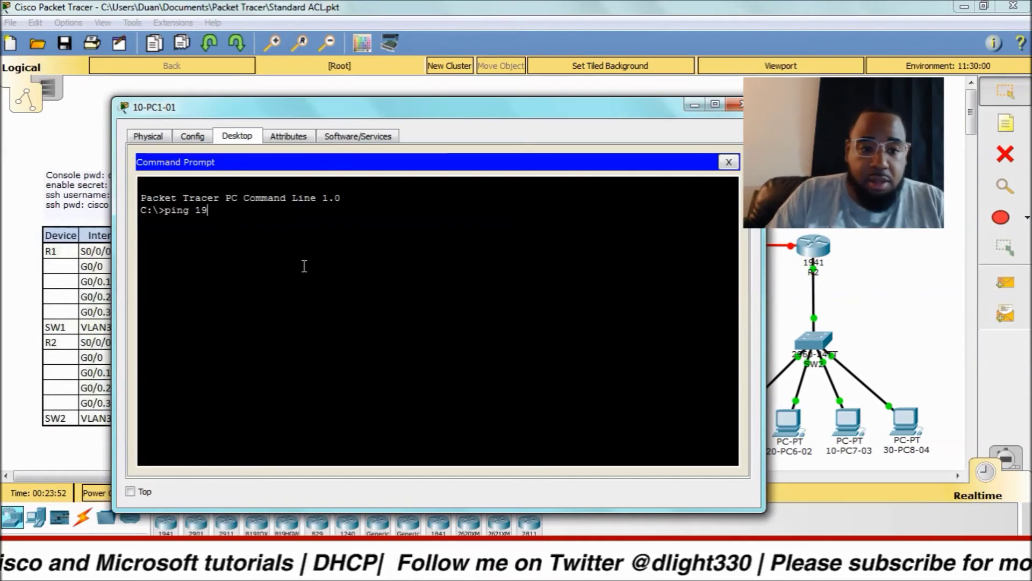
type("2.168.")
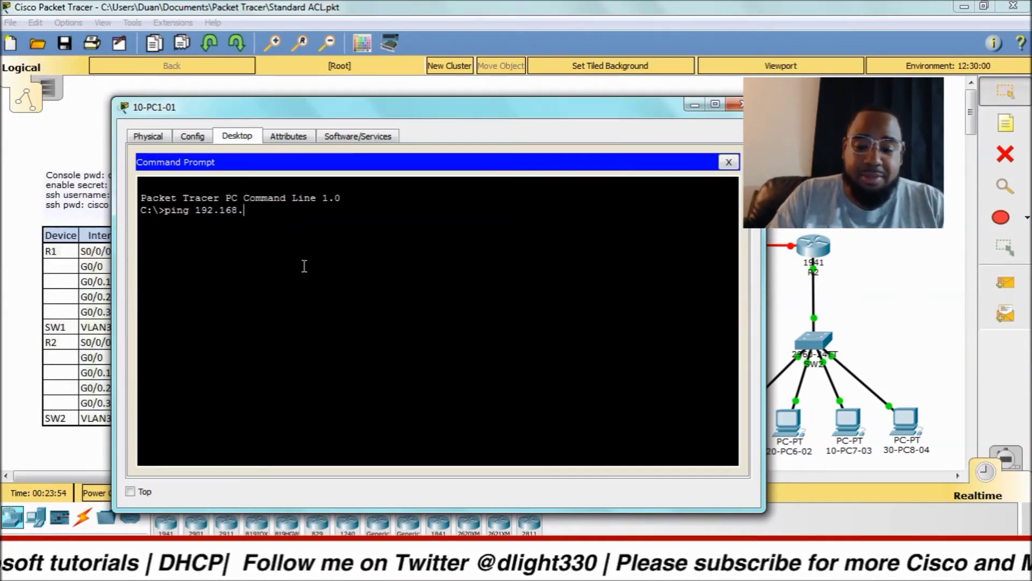
type("10.1")
key("Return")
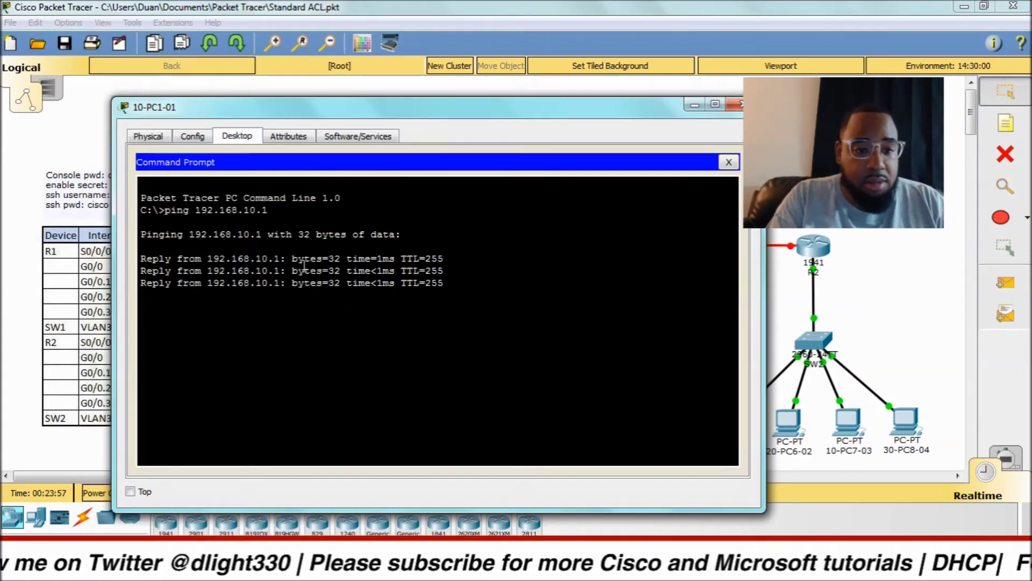
key("ctrl+c")
key("Return")
key("Return")
Run ipconfig to confirm 10-PC1-01 holds 192.168.10.12, then close its window
type("s")
key("BackSpace")
type("ipconfig")
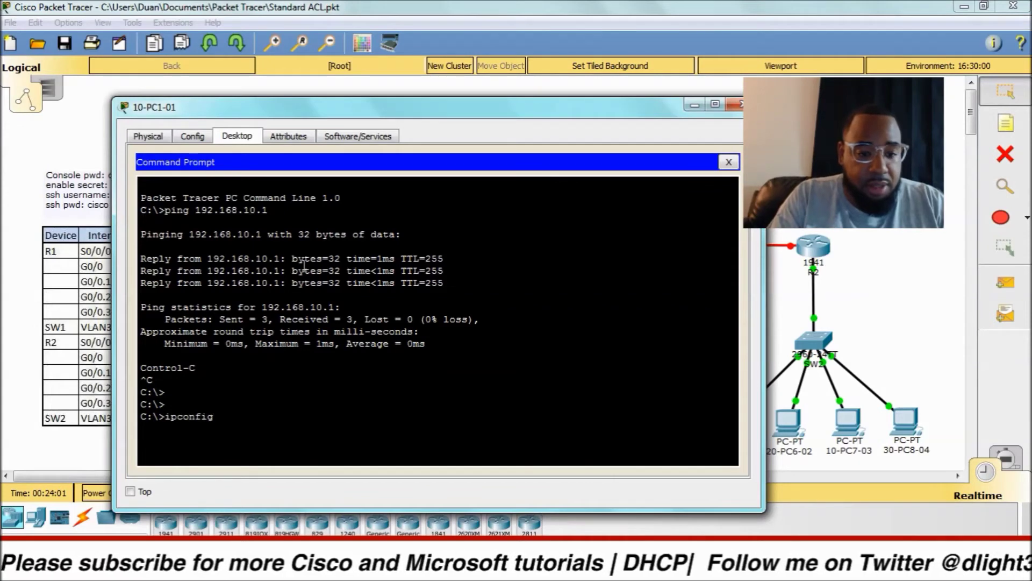
key("Return")
key("Up")
key("BackSpace")
key("BackSpace")
key("BackSpace")
key("BackSpace")
key("BackSpace")
key("BackSpace")
key("BackSpace")
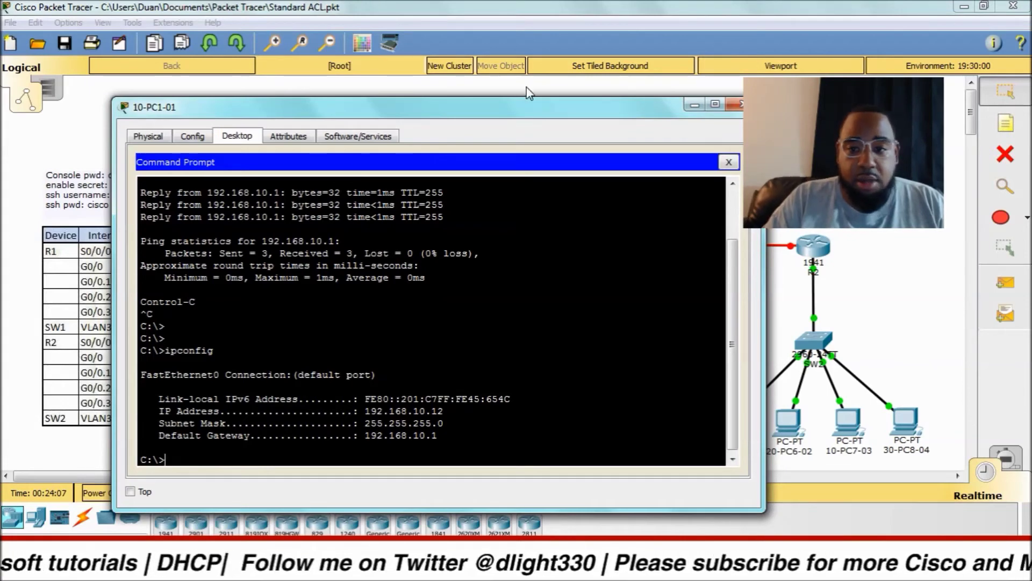
left_click(739, 104)
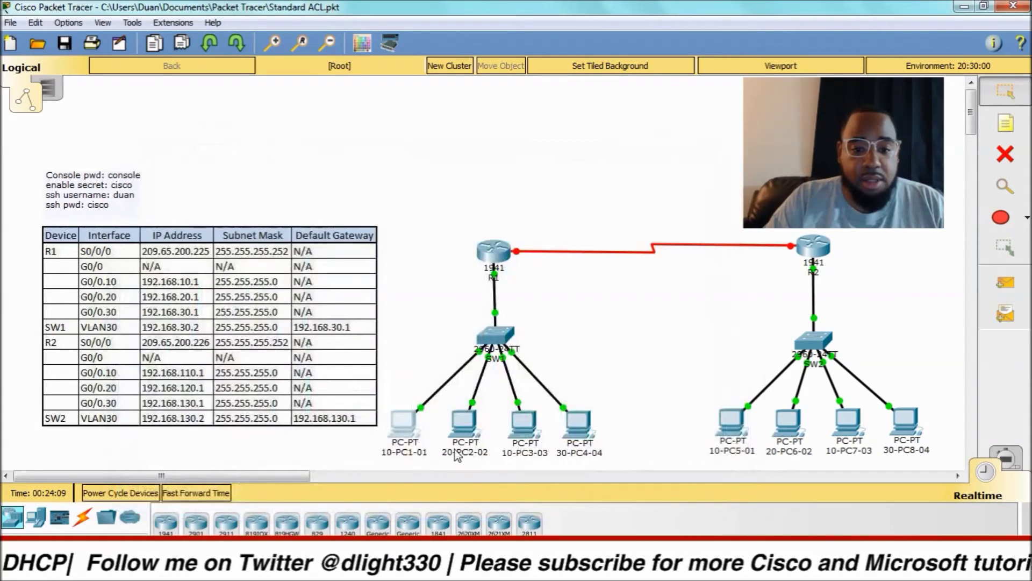
Switch 20-PC2-02 and 10-PC3-03 to DHCP in their IP Configuration settings
left_click(466, 427)
left_click(320, 136)
left_click(321, 179)
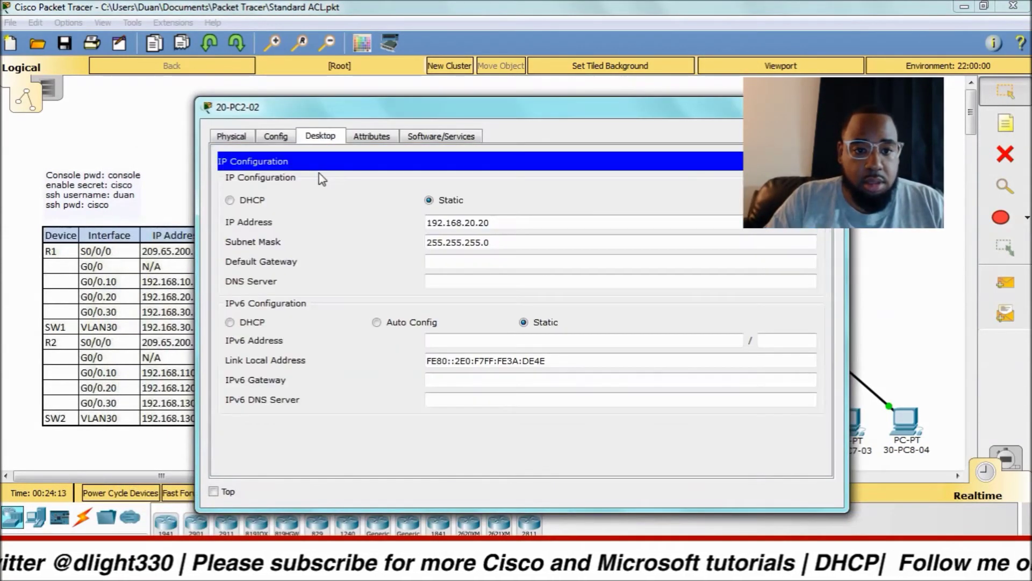
left_click(260, 200)
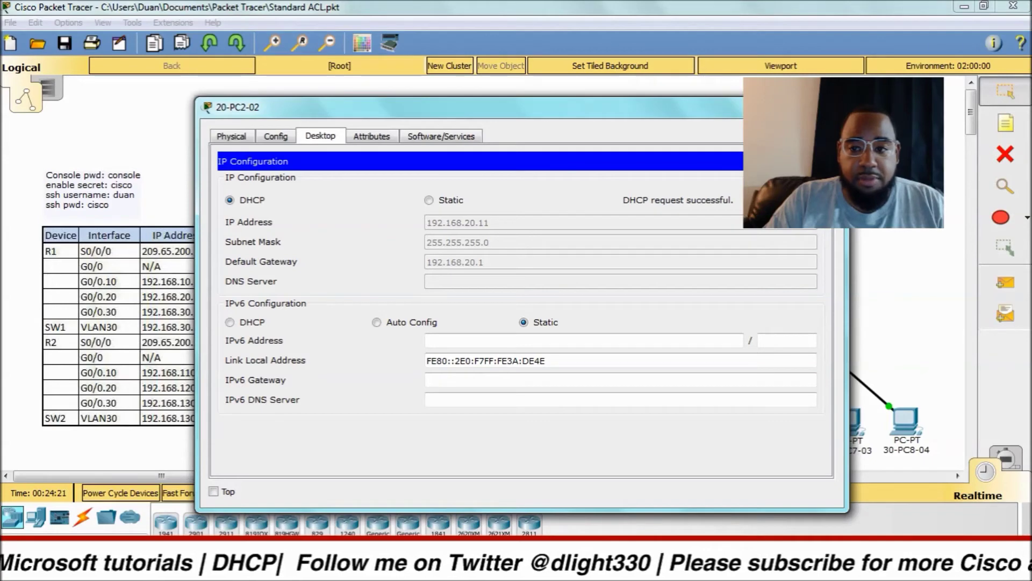
left_click(837, 107)
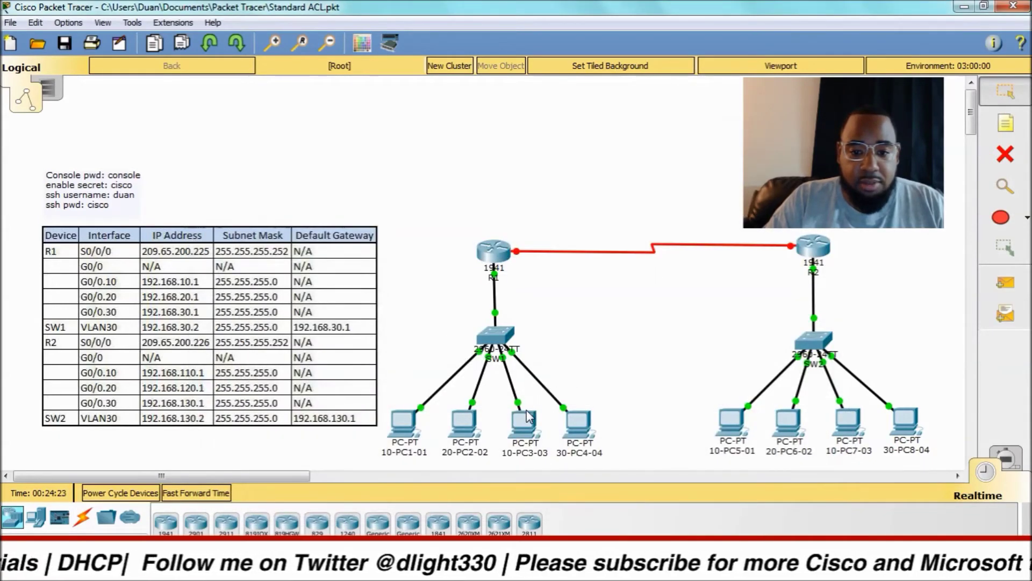
left_click(517, 425)
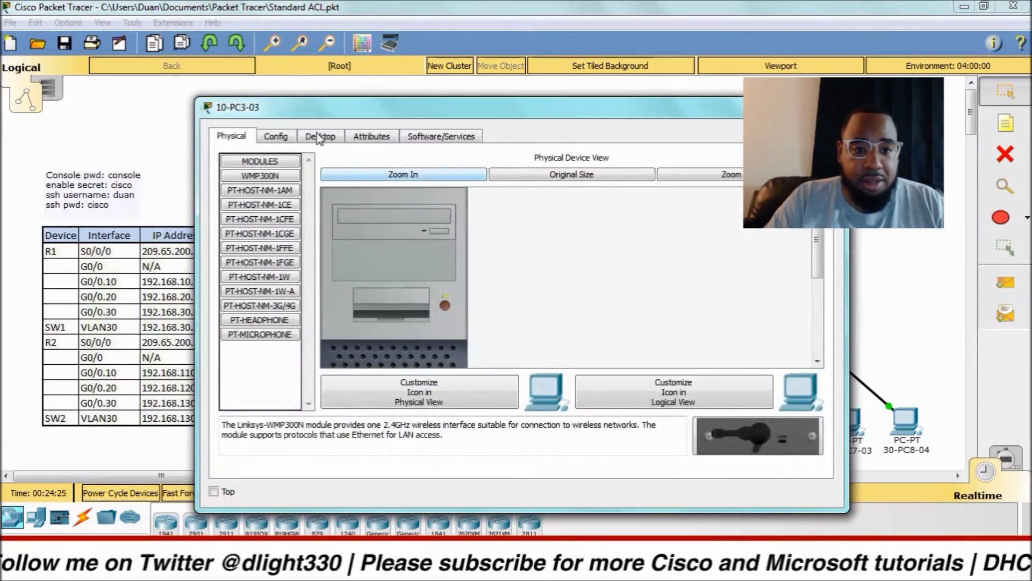
left_click(312, 136)
left_click(295, 204)
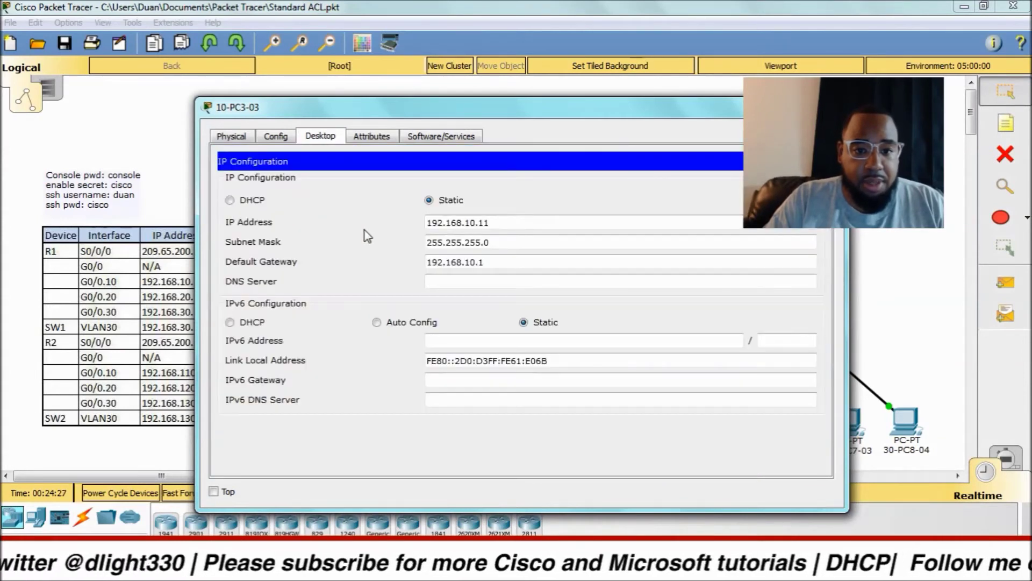
left_click(259, 199)
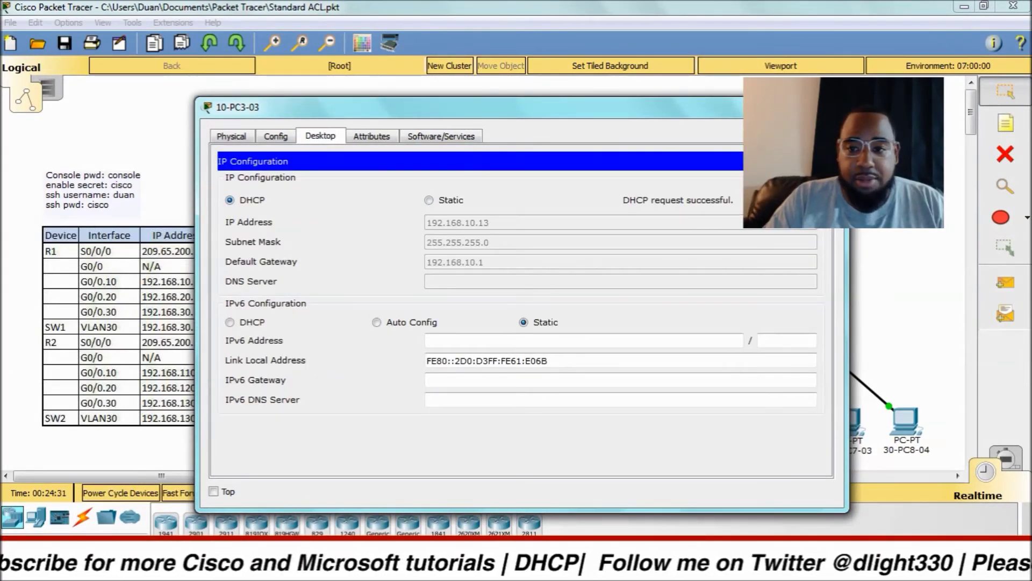
left_click(835, 107)
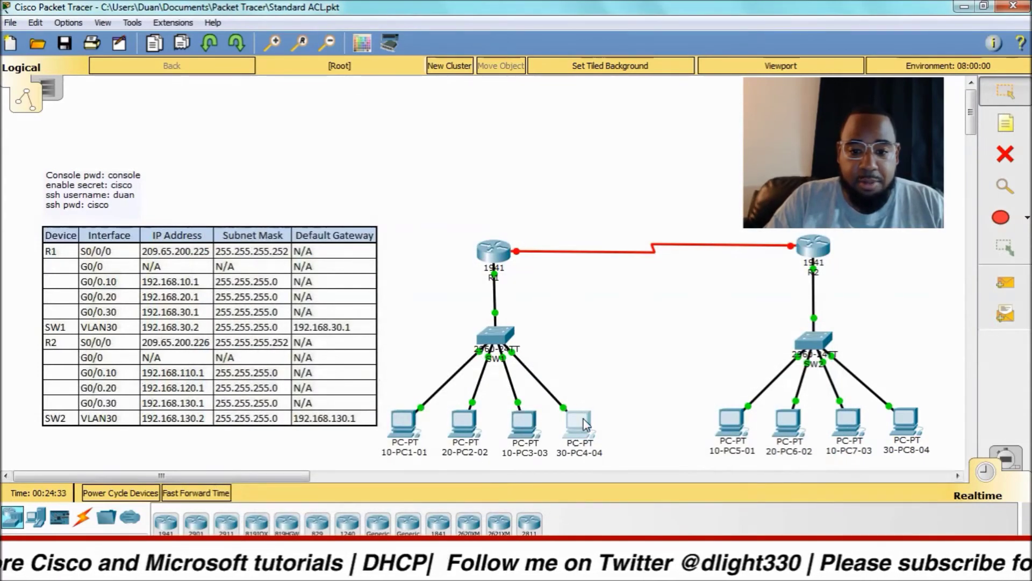
Switch 30-PC4-04 to DHCP so it receives 192.168.30.11
left_click(575, 427)
left_click(280, 138)
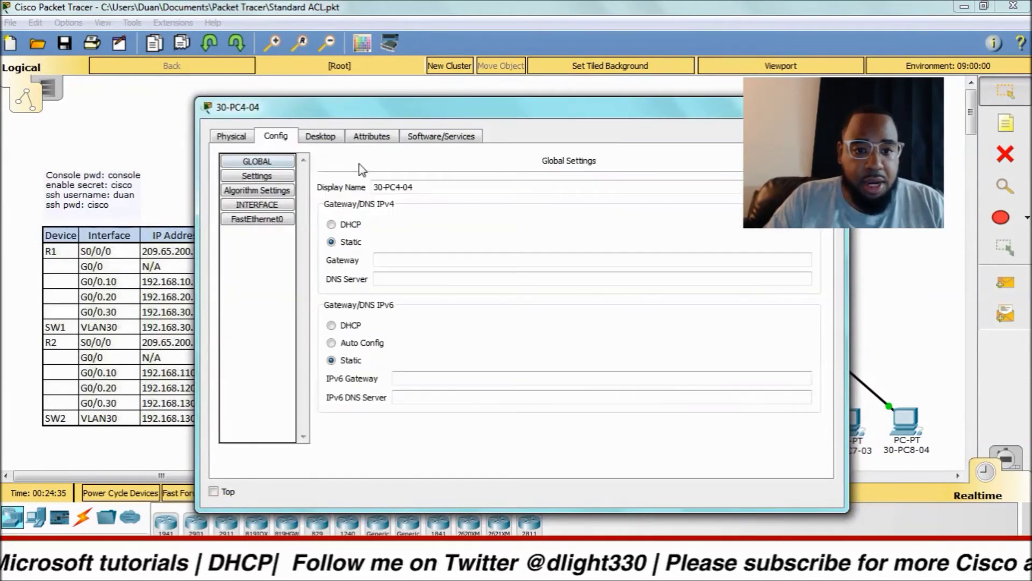
left_click(333, 138)
left_click(278, 197)
left_click(257, 202)
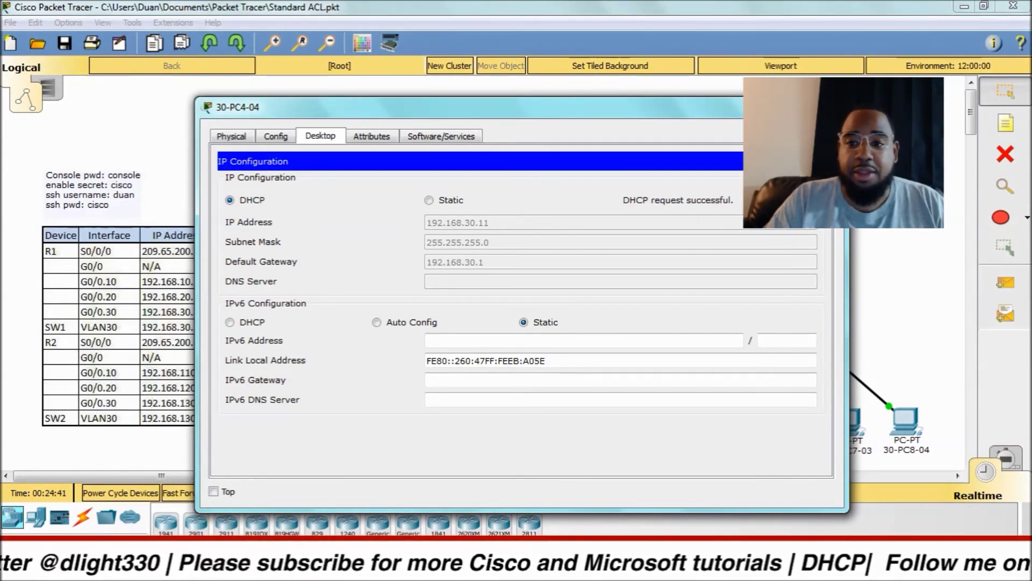
left_click(835, 107)
left_click(499, 274)
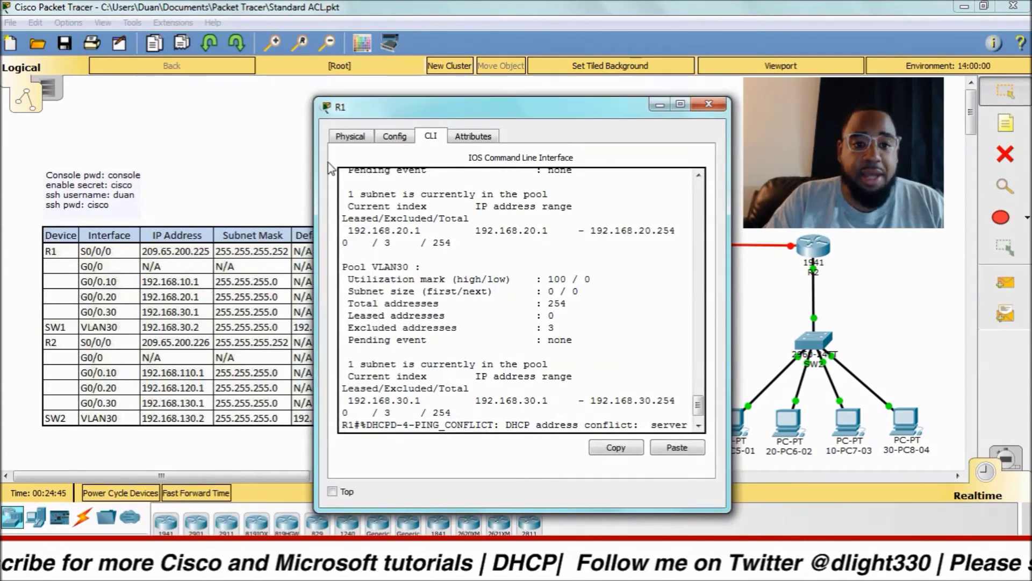
Show R1's DHCP bindings: 192.168.10.12, 192.168.10.13, 192.168.20.11 and 192.168.30.11
left_click_drag(316, 164, 47, 136)
type("sh ip dh")
key("Tab")
type("bind")
key("Tab")
key("Return")
mouse_move(44, 212)
left_mouse_down()
mouse_move(303, 215)
mouse_move(47, 213)
left_mouse_up()
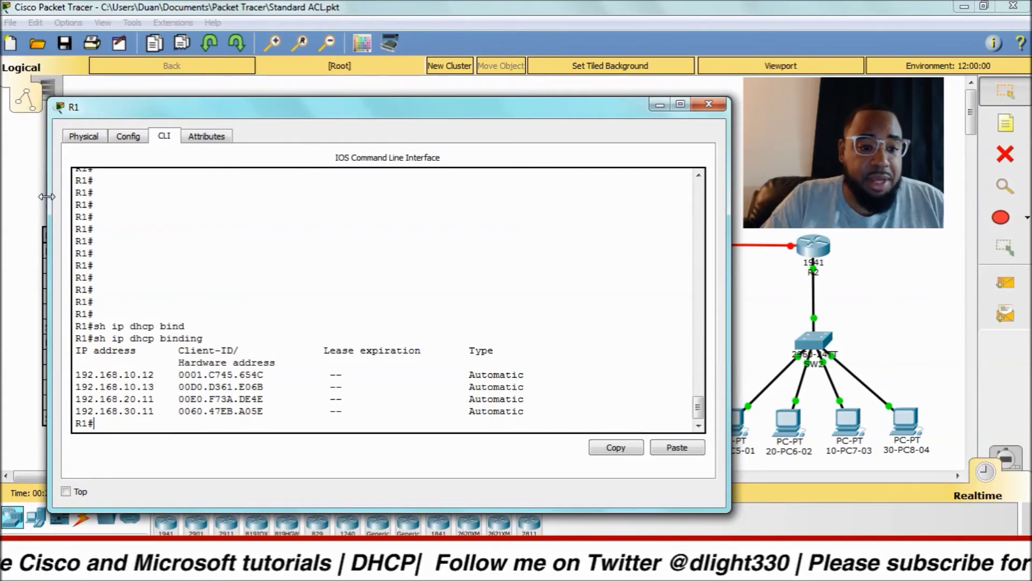
left_click_drag(273, 102, 823, 164)
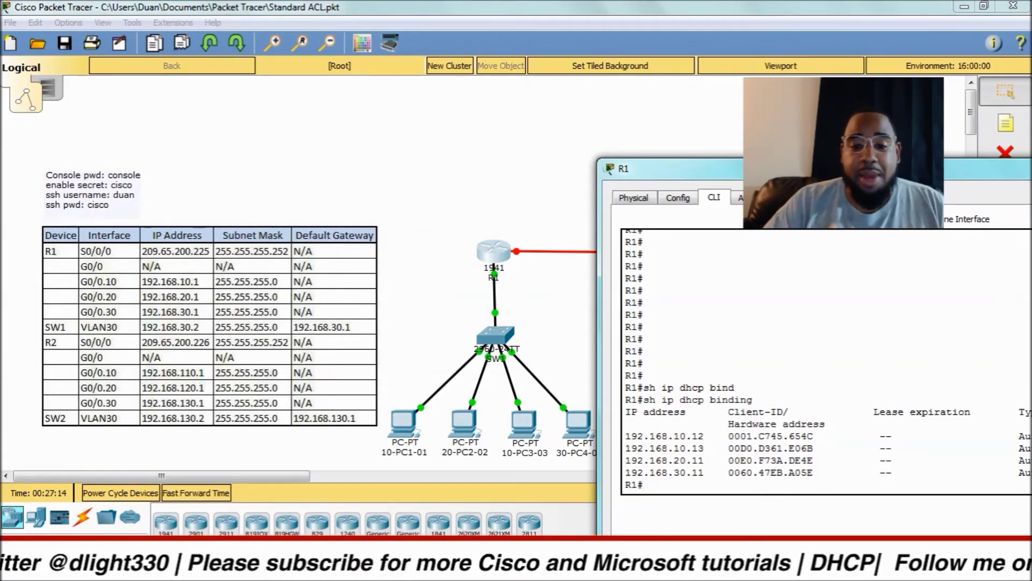
left_click(393, 416)
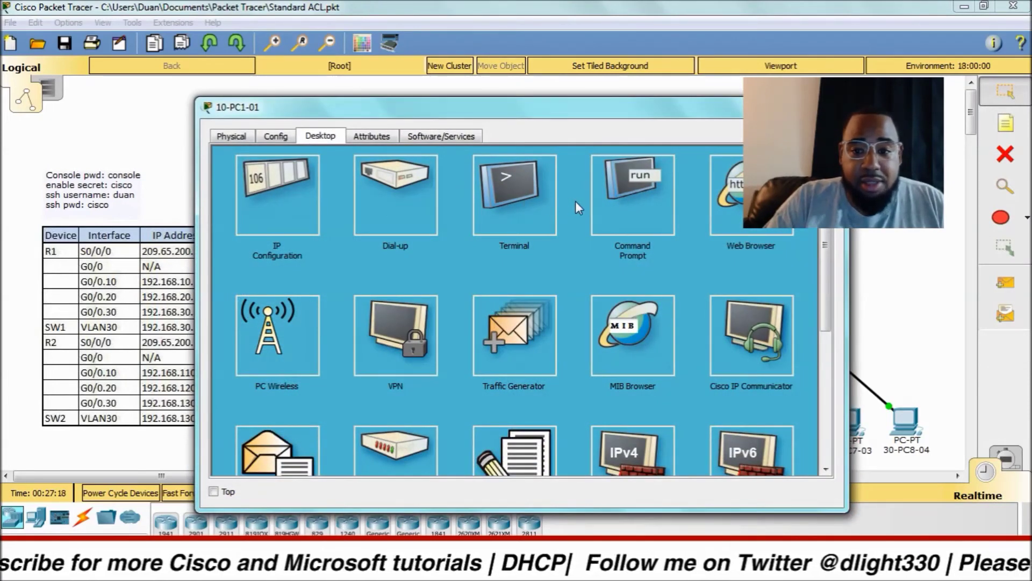
Match 10-PC1-01's ipconfig /all MAC 0001.C745.654C against R1's 192.168.10.12 binding
left_click(634, 196)
left_click_drag(576, 110, 396, 114)
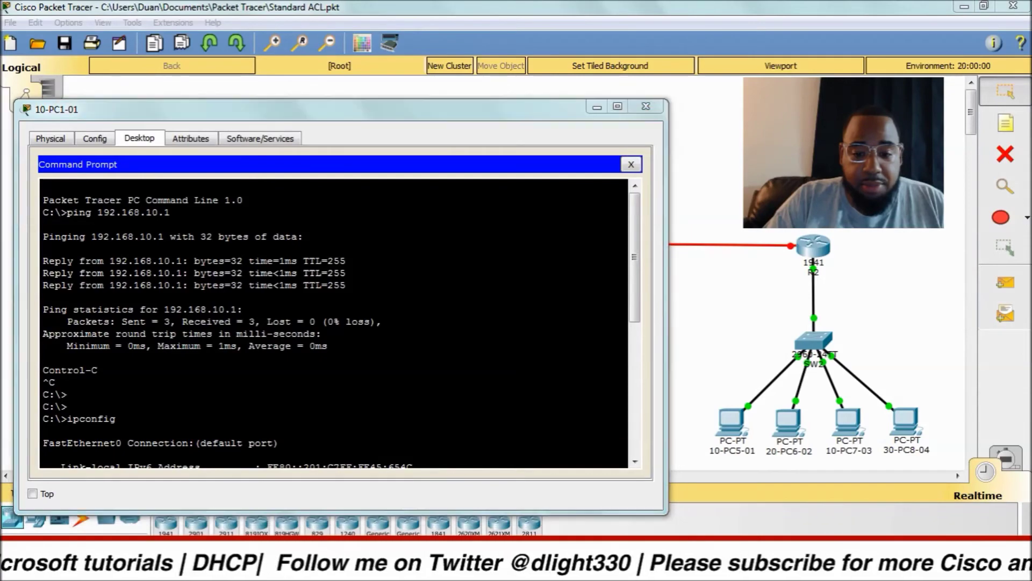
mouse_move(582, 564)
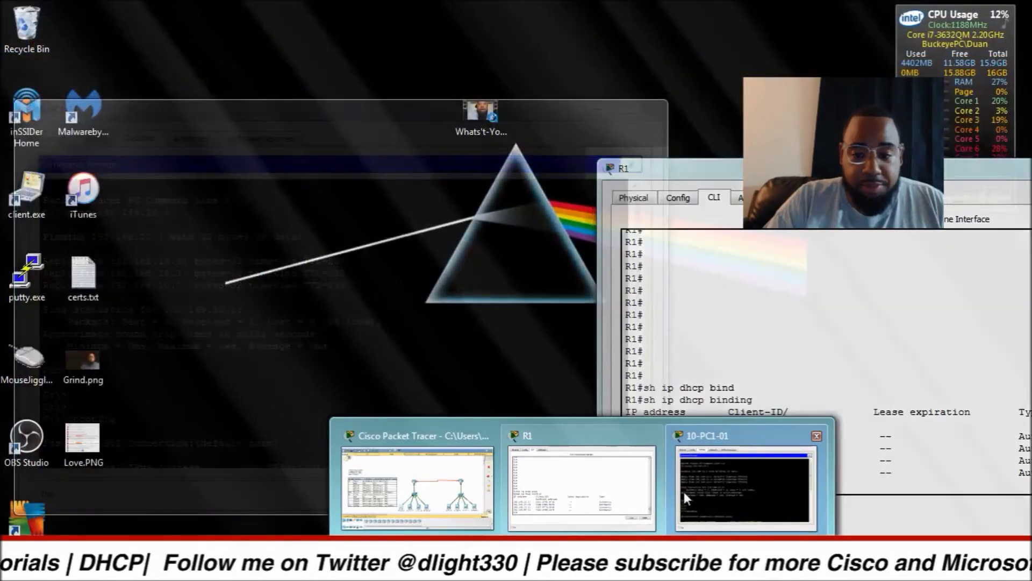
mouse_move(687, 481)
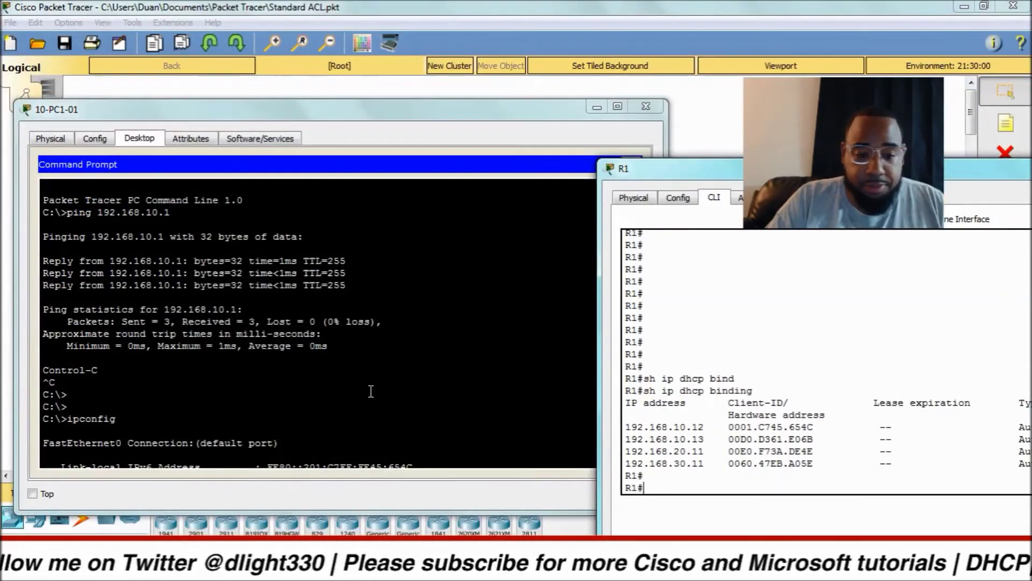
left_click(284, 379)
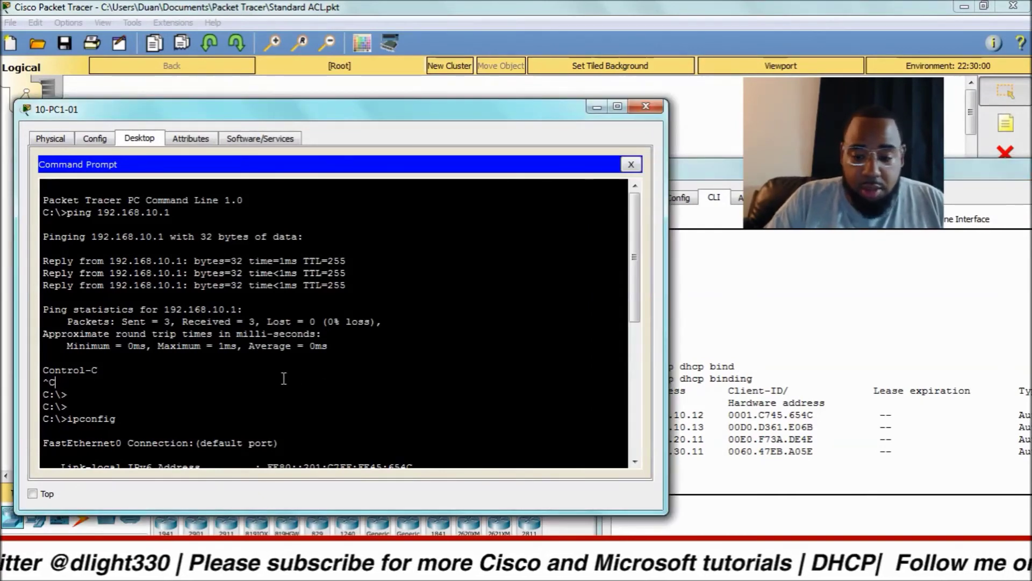
key("Return")
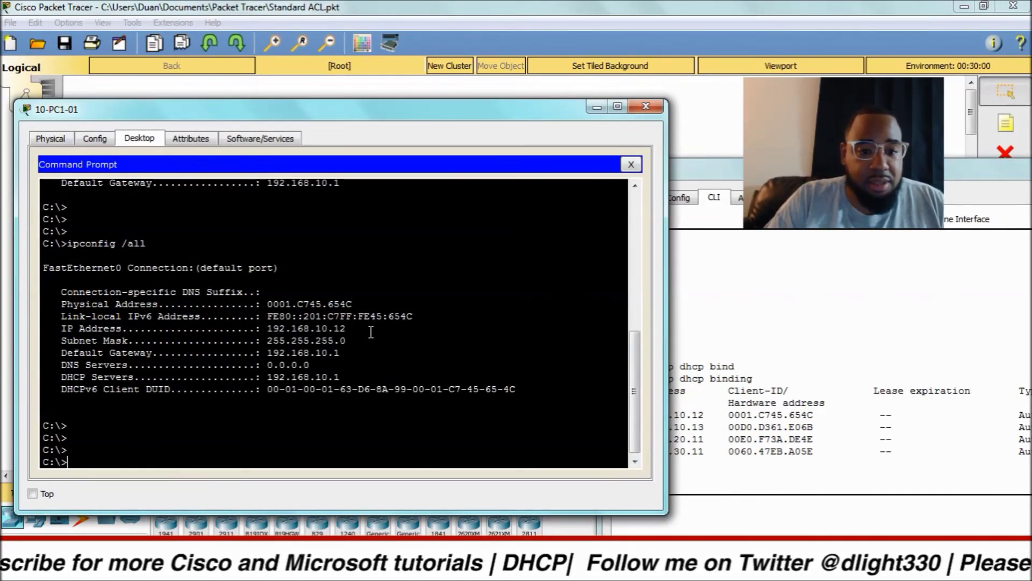
left_click(724, 426)
left_click_drag(634, 421, 817, 414)
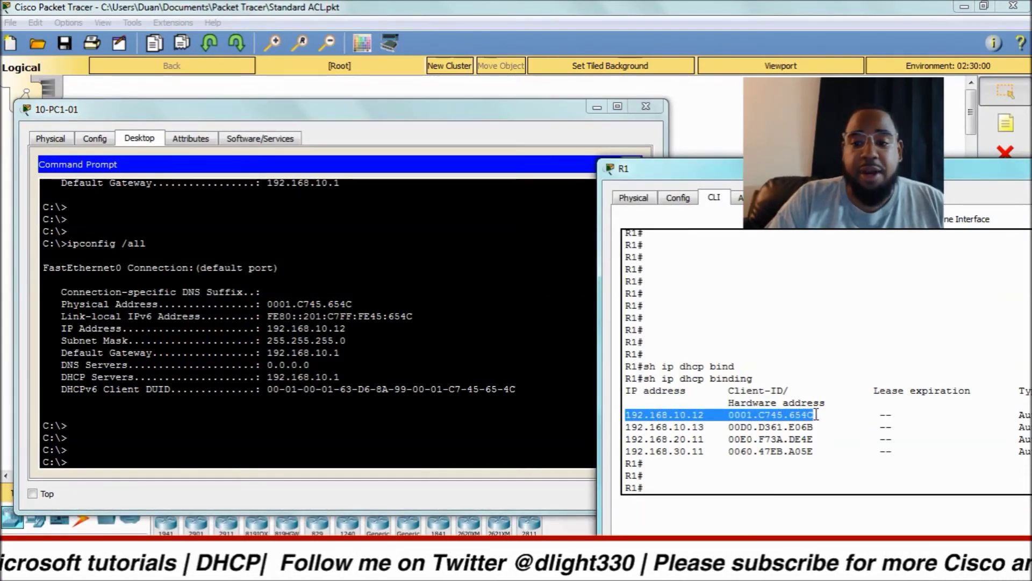
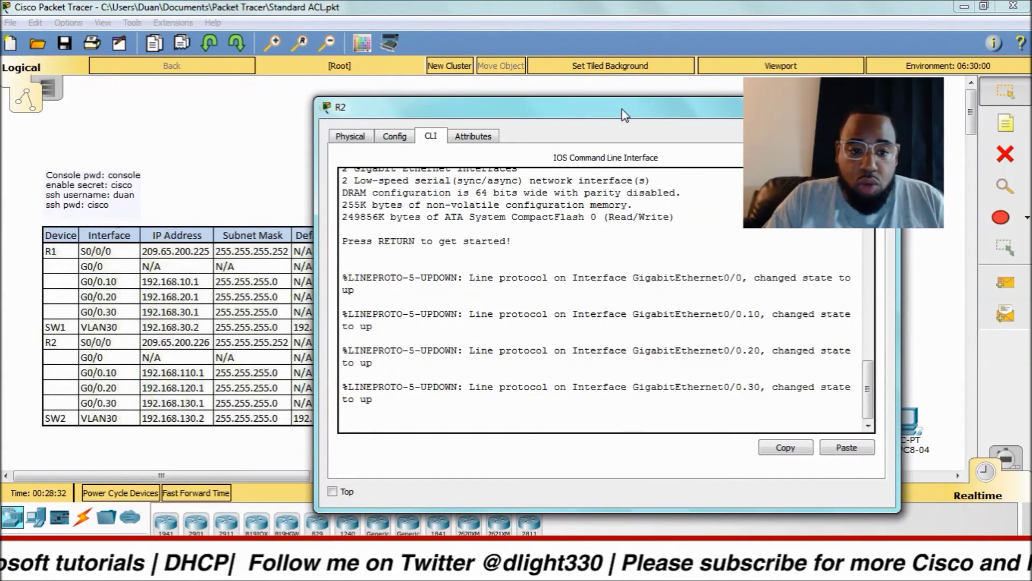
Move R2's console window over the topology so the CLI is in view
left_click_drag(624, 114, 537, 148)
Log in to R2 with the console and enable passwords, then enter global configuration mode
key("Return")
key("Return")
key("Return")
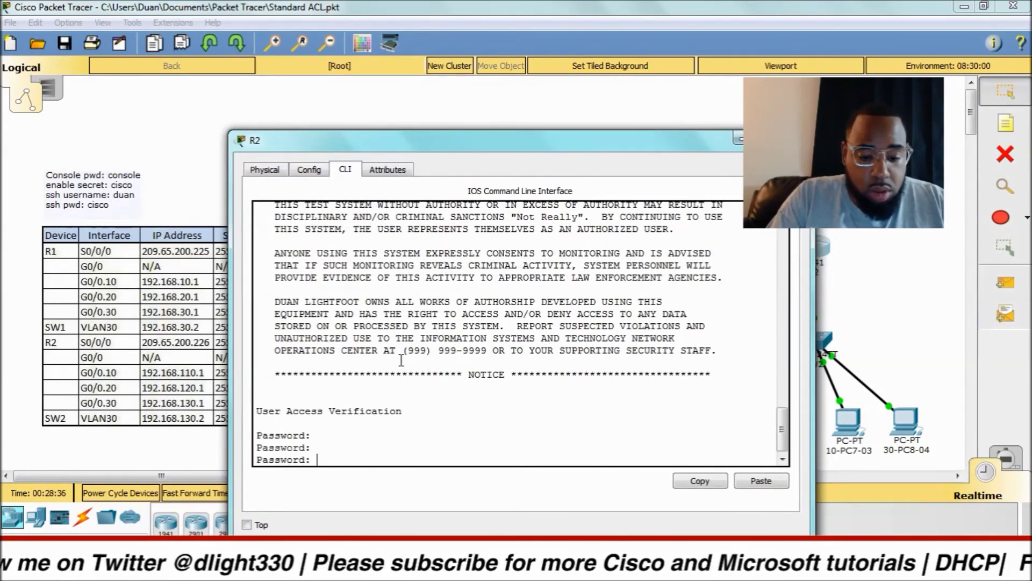
key("Return")
key("Return")
key("Return")
key("Return")
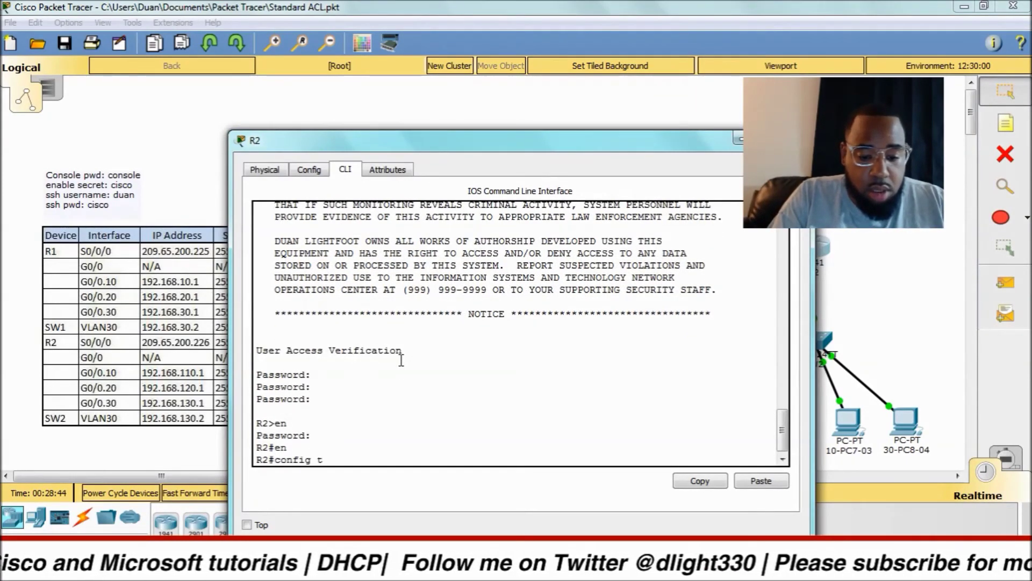
key("Return")
key("Return")
key("Return")
Exclude 192.168.110.1–10 and 192.168.120.1–10 from DHCP
type("ip dh")
key("Tab")
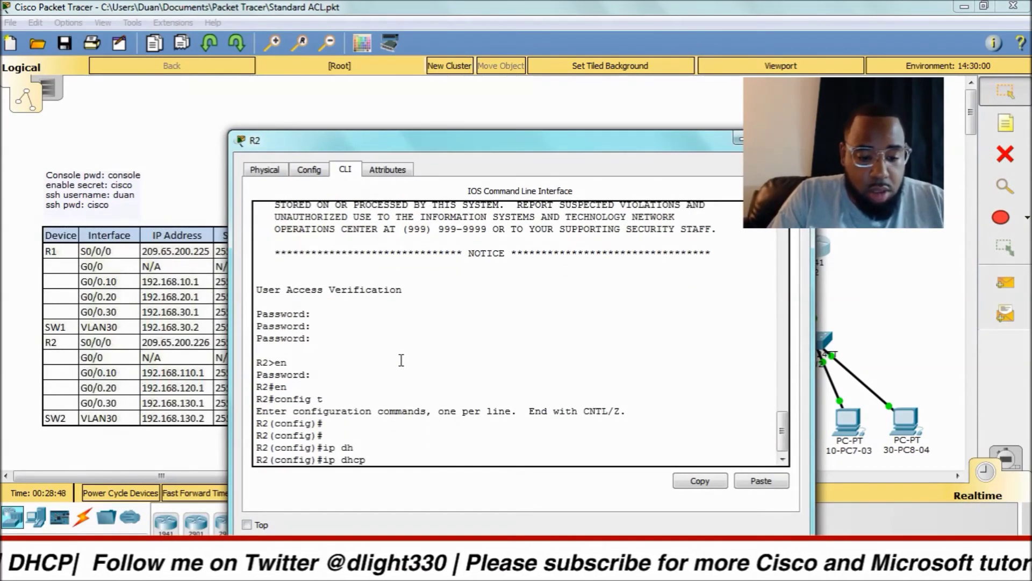
type("ex")
key("Tab")
type("192.168")
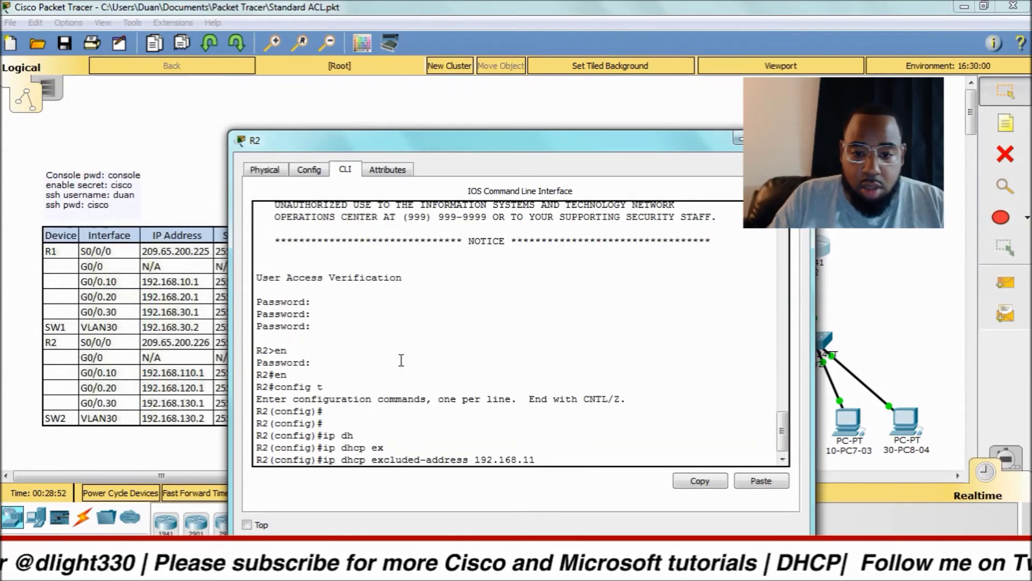
type(".110.1 192.168.")
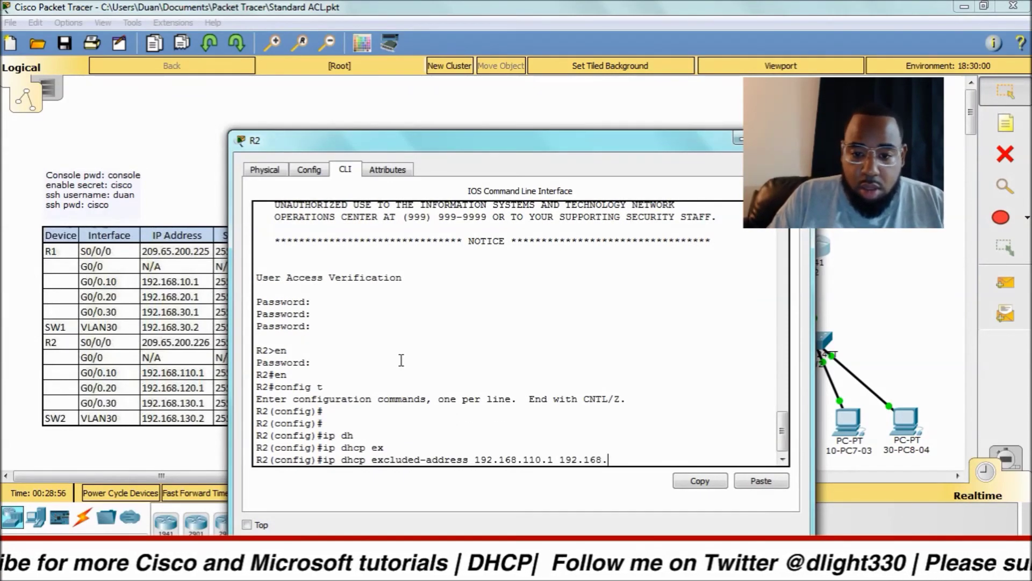
type("110.10")
key("Return")
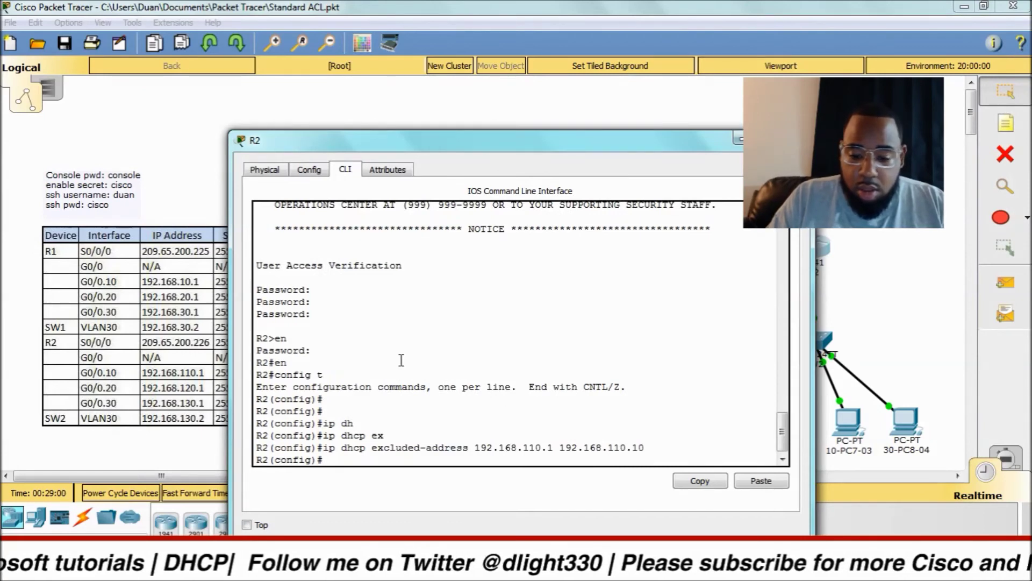
type("ip dh")
key("Tab")
type("ex")
key("Tab")
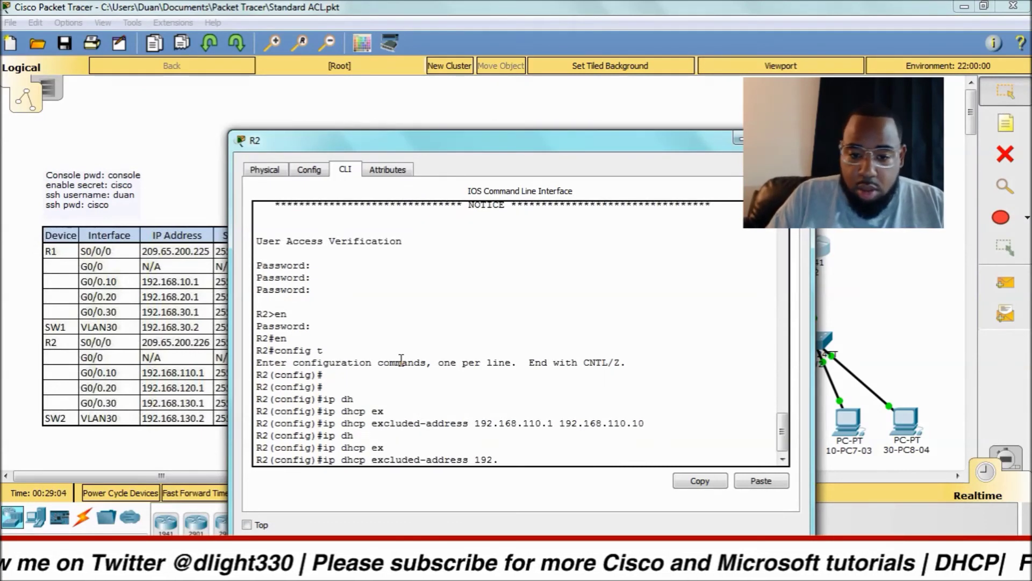
type("192.168.120.1 192.")
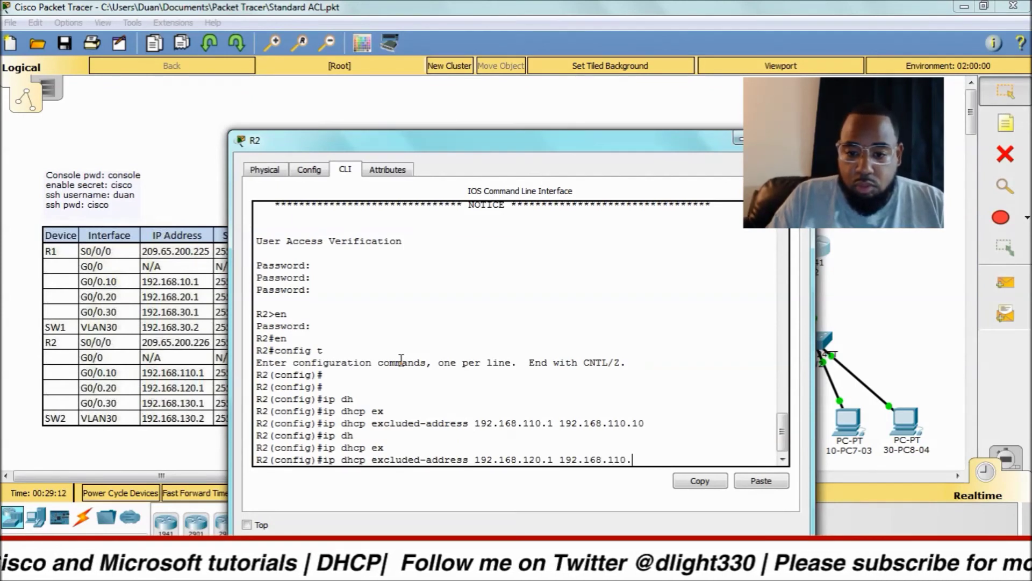
type("168.120")
key("Return")
Exclude 192.168.130.1–192.168.130.10 from DHCP
type("ep d")
key("Tab")
type("h")
key("Tab")
type("e")
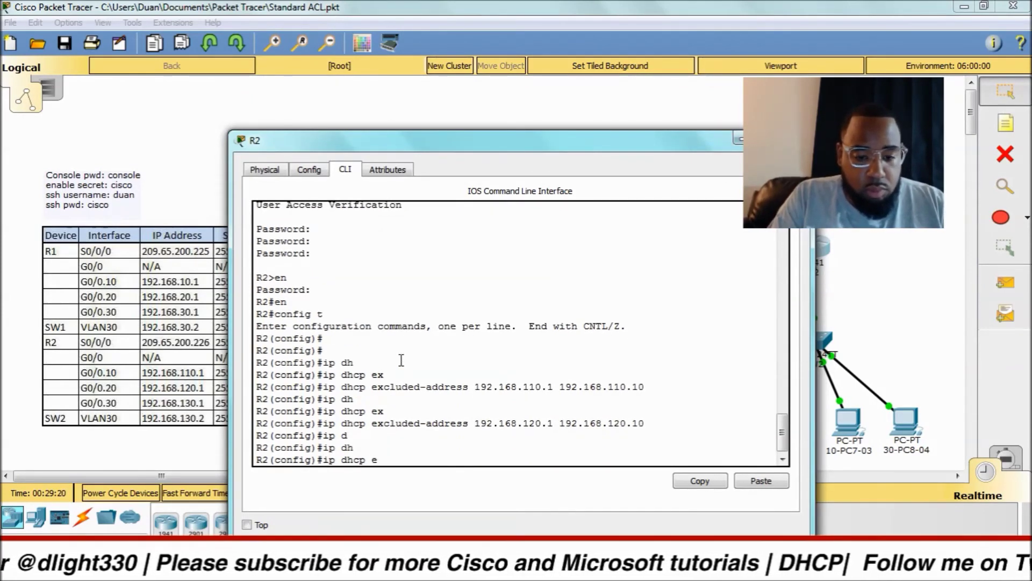
type("x")
key("Tab")
type("192.168.130")
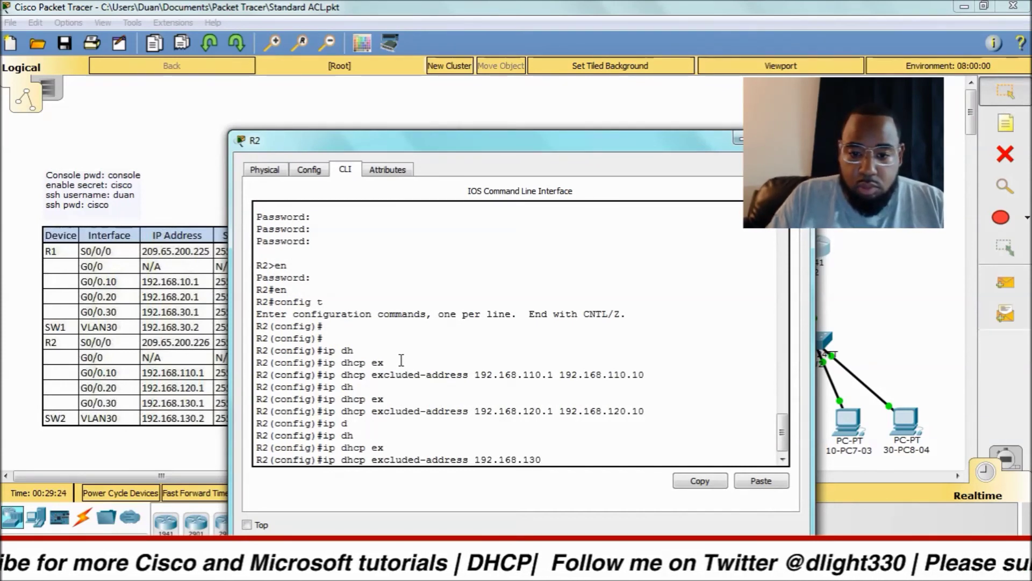
type(".1 192.168.130.10")
key("Return")
Start the ip dhcp pool command for the first VLAN pool
type("ip dh")
key("Tab")
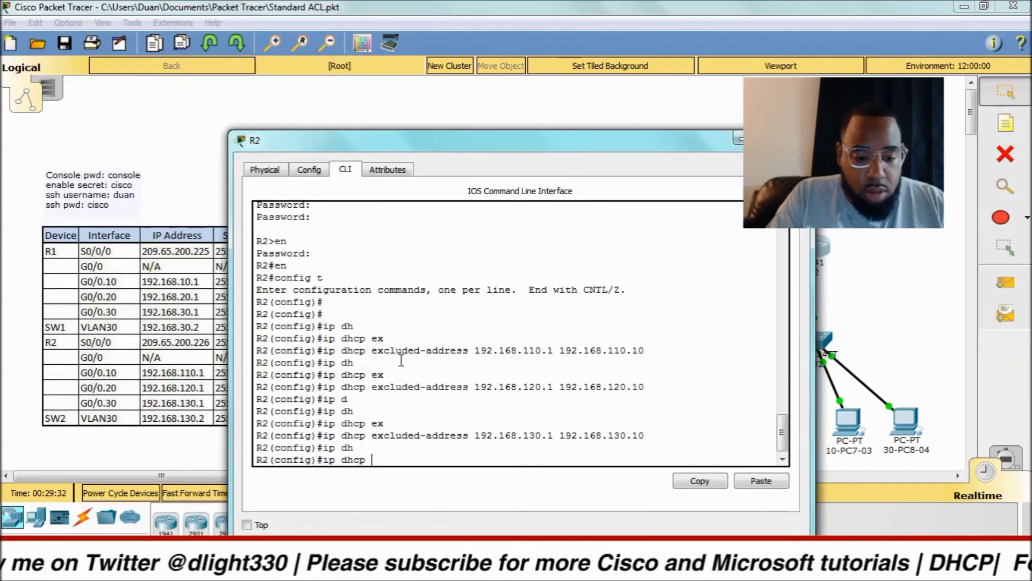
type("pool")
key("Tab")
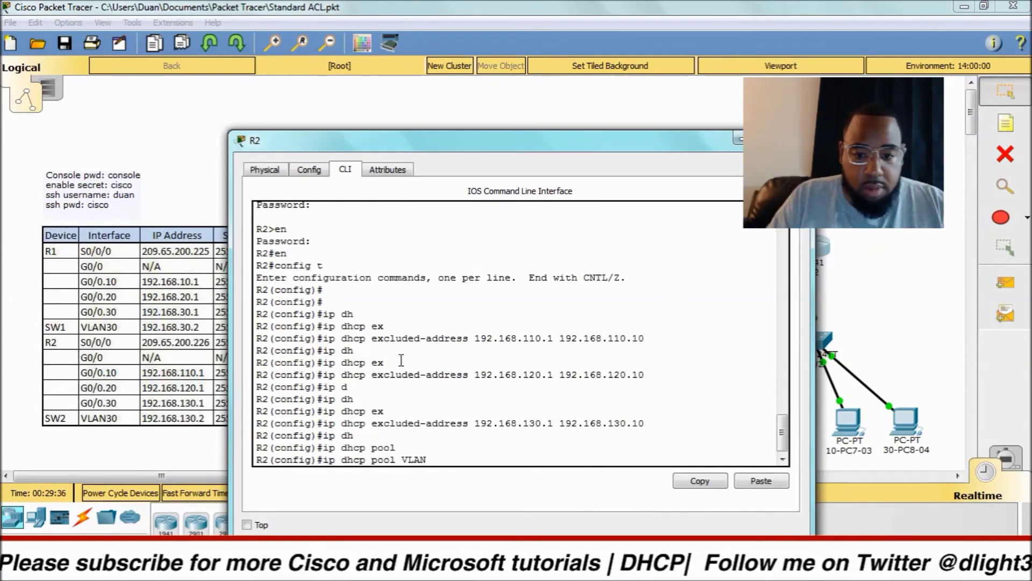
Create pool VLAN10 with network 192.168.110.0/24 and default router 192.168.110.1
key("Return")
type("ip add")
key("Tab")
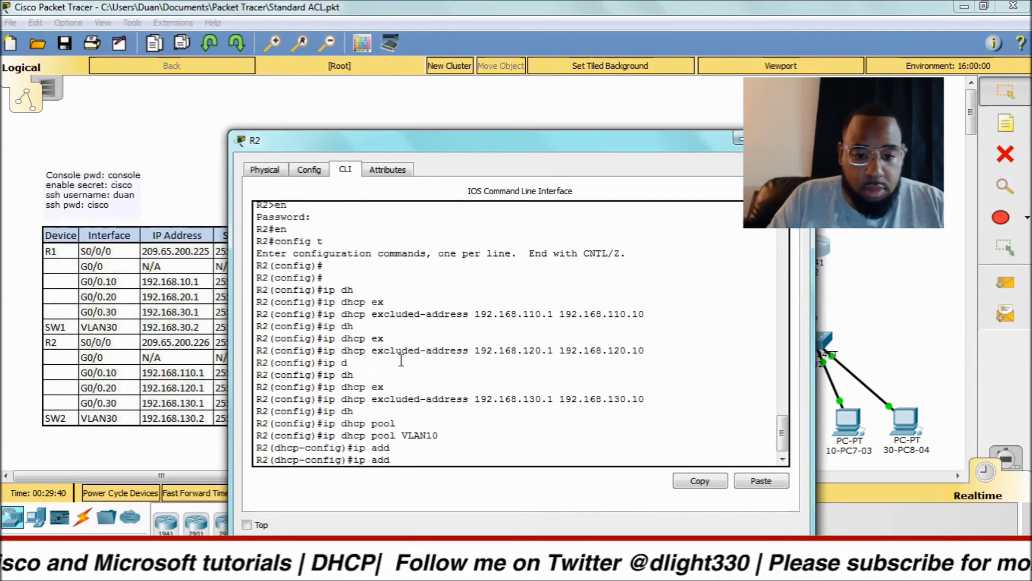
key("BackSpace")
key("BackSpace")
key("BackSpace")
key("BackSpace")
key("BackSpace")
key("BackSpace")
type("net")
key("Tab")
type("192.16")
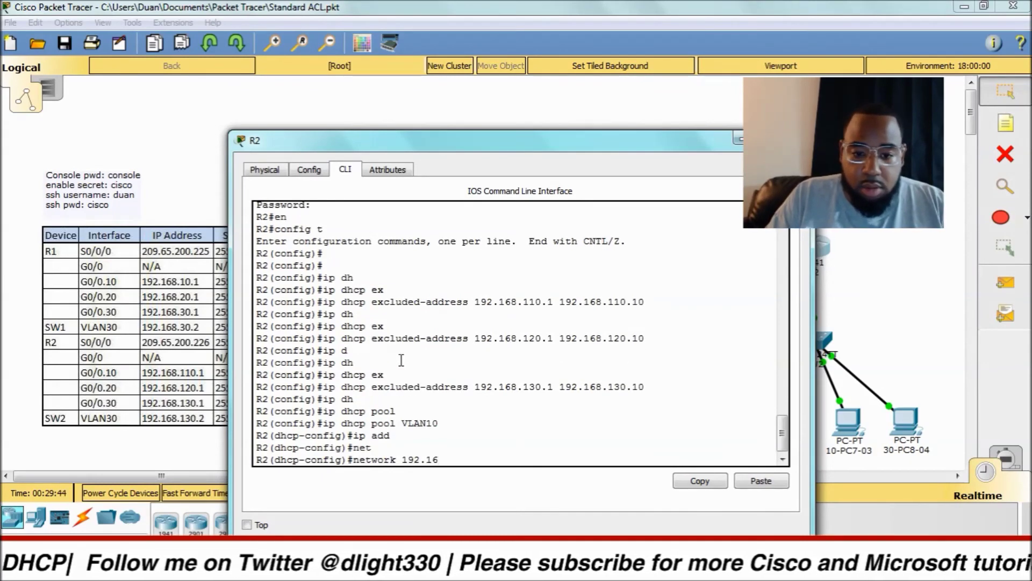
type("8.110.0 255.255.255.0")
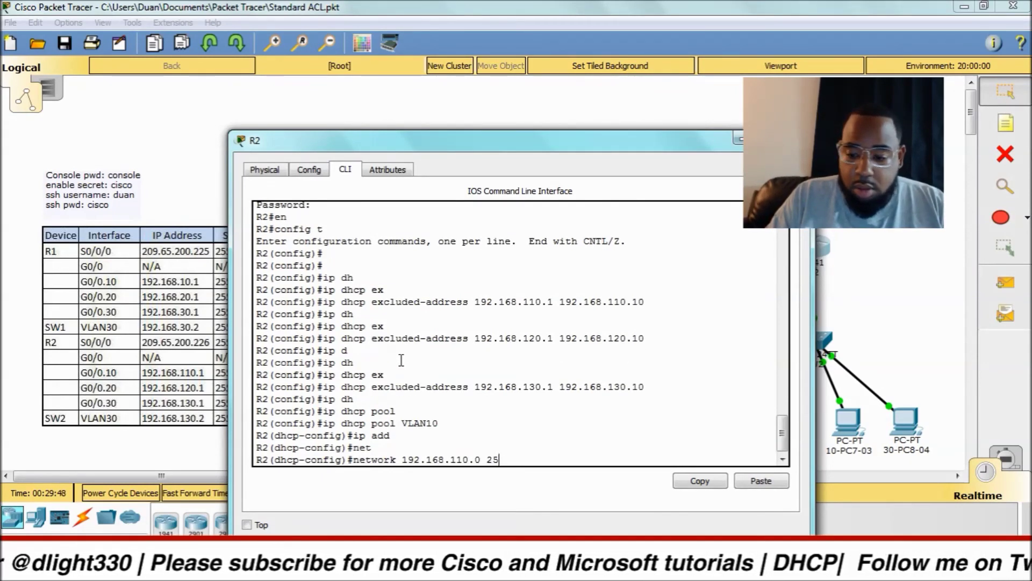
key("Return")
type("def")
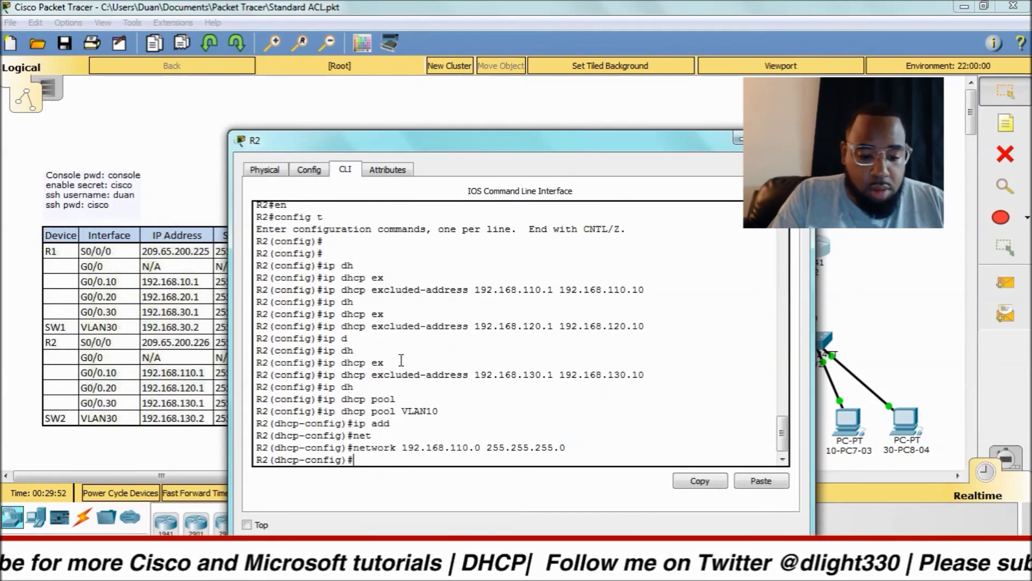
key("Tab")
type("192.168.110.1")
key("Return")
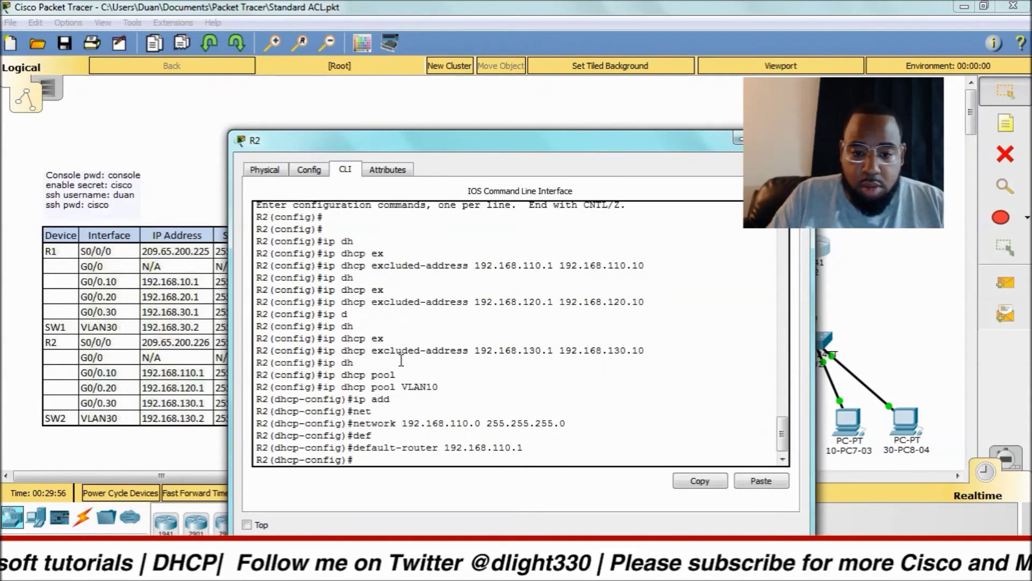
type("exit")
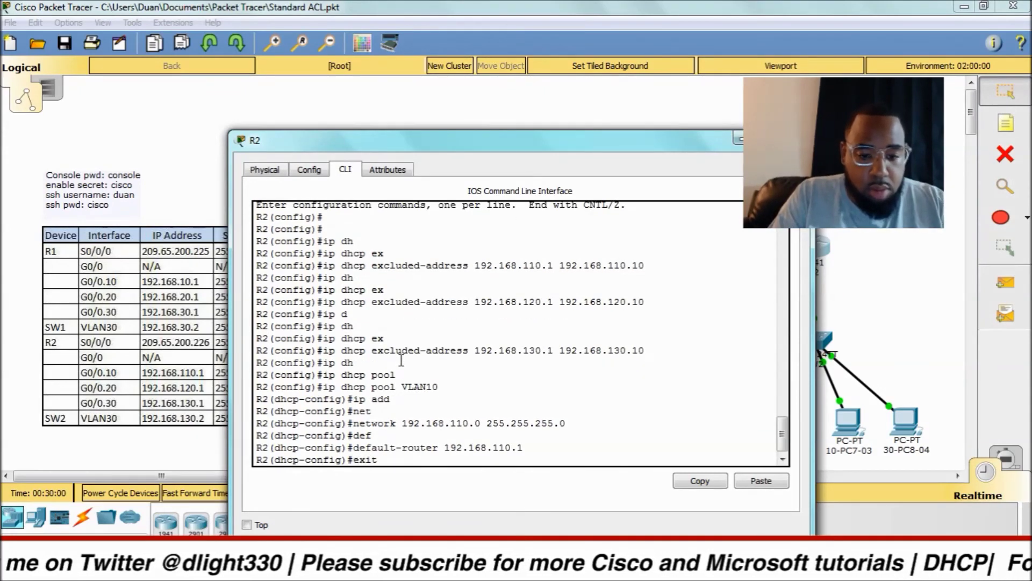
key("Return")
Create pool VLAN20 with network 192.168.120.0/24 and default router 192.168.120.1
type("ip dh")
key("Tab")
type("pool VLAN20")
key("Return")
type("net")
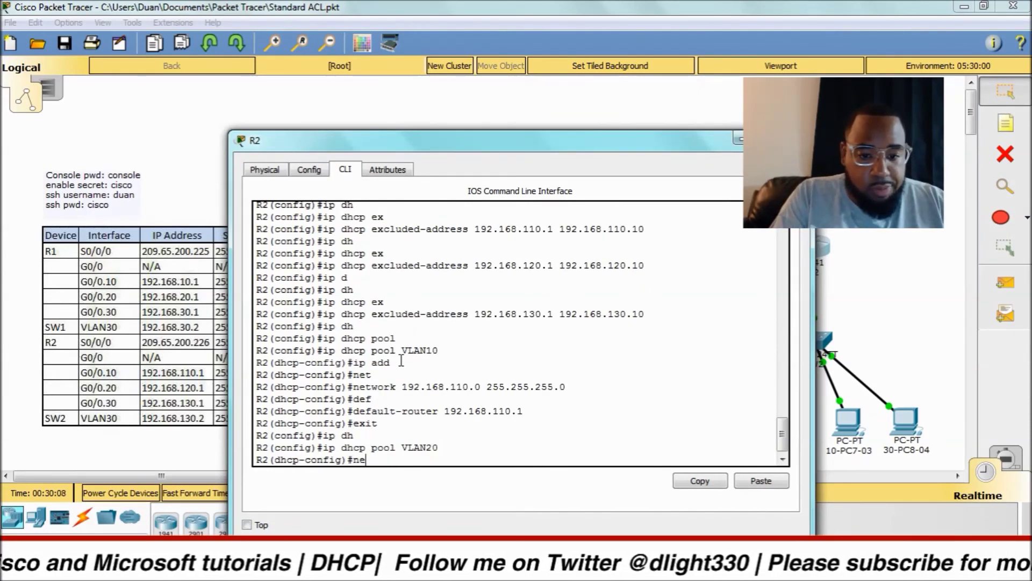
key("Tab")
type("192.168.120.0 255.255.255.0")
key("Return")
type("def")
key("Tab")
type("192.168.120.1")
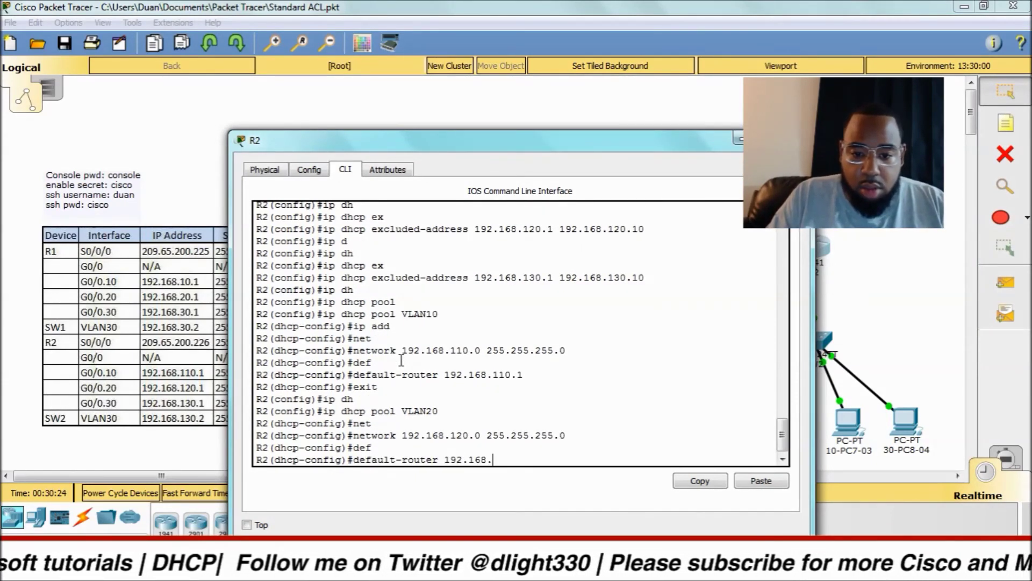
key("Return")
Create pool VLAN30 with network 192.168.130.0/24 and default router 192.168.130.1
type("ip dh")
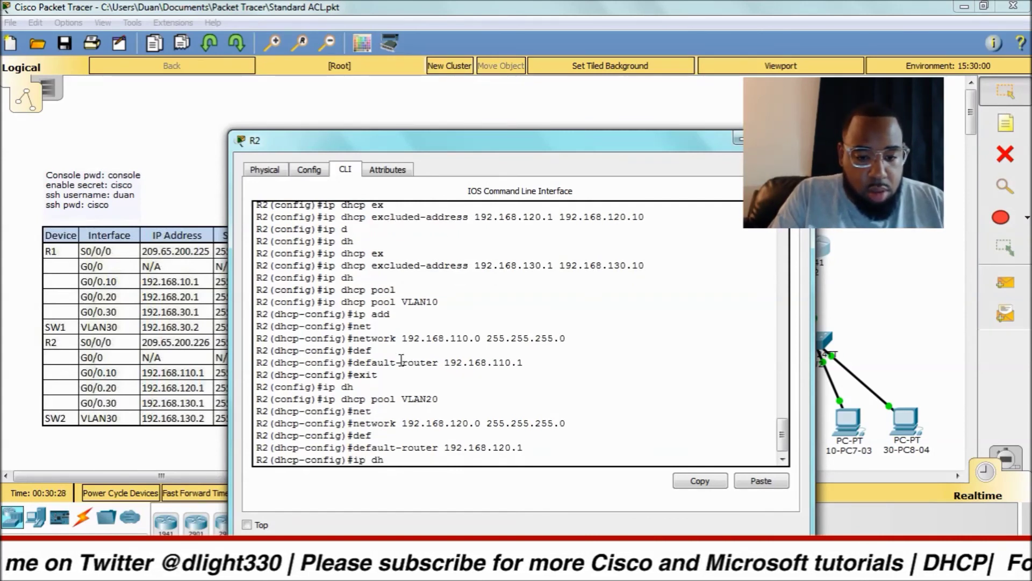
key("Tab")
type("cp pool VLAN30")
key("Return")
type("net")
key("Tab")
type("192.168")
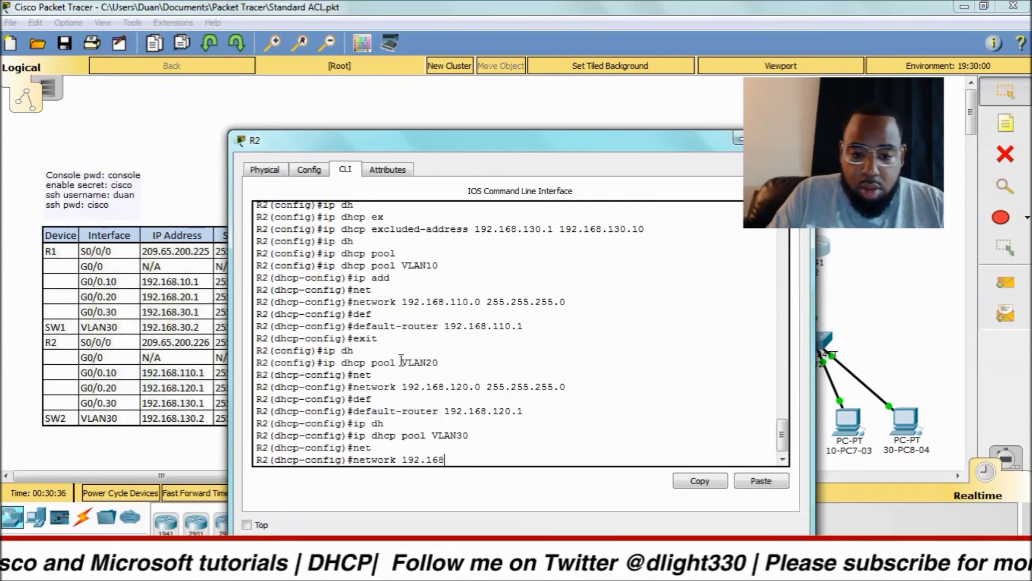
type(".130.0 255.2")
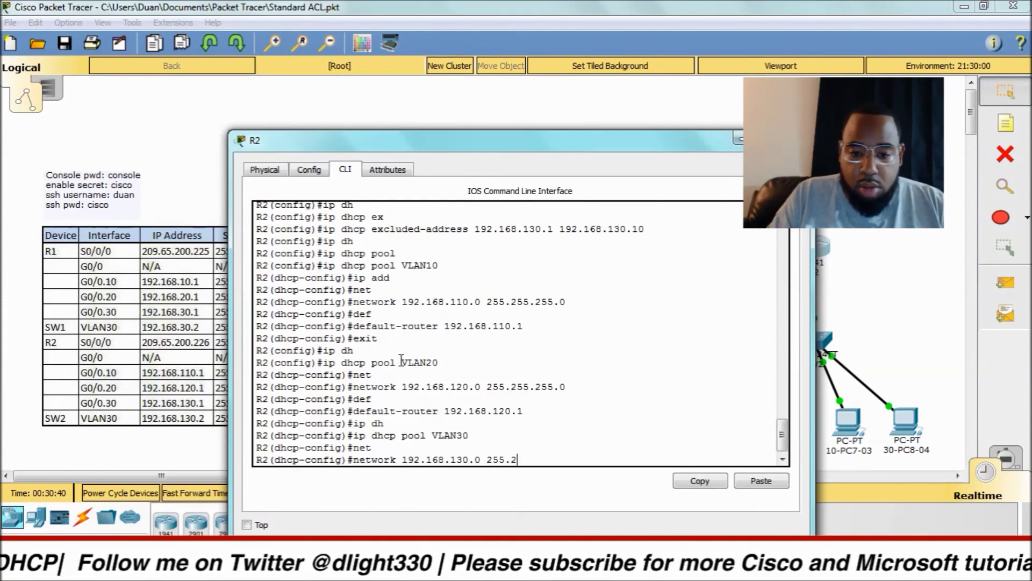
type("55.255.0")
key("Return")
type("def")
key("Tab")
type("1")
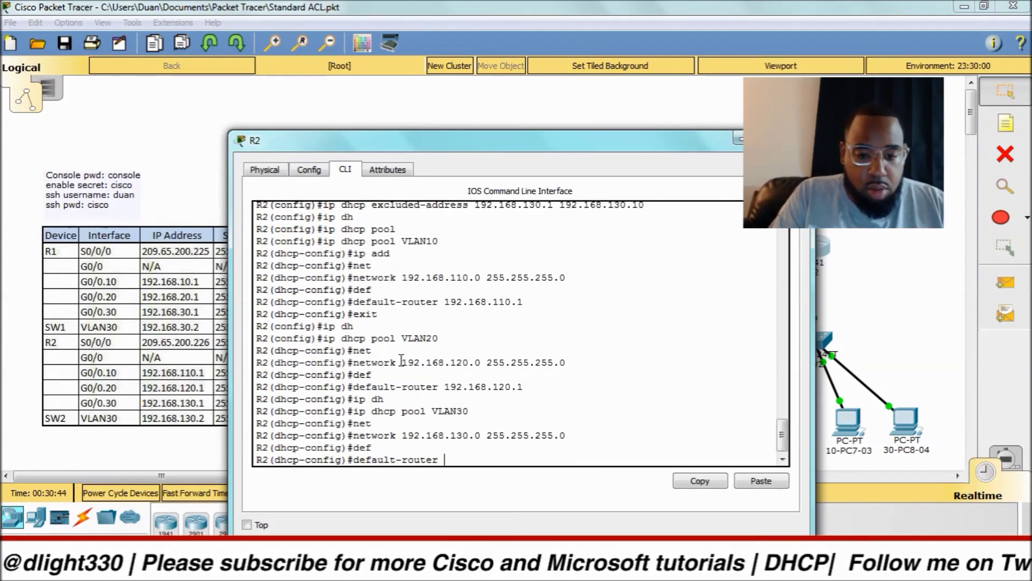
type("92.168.130.1")
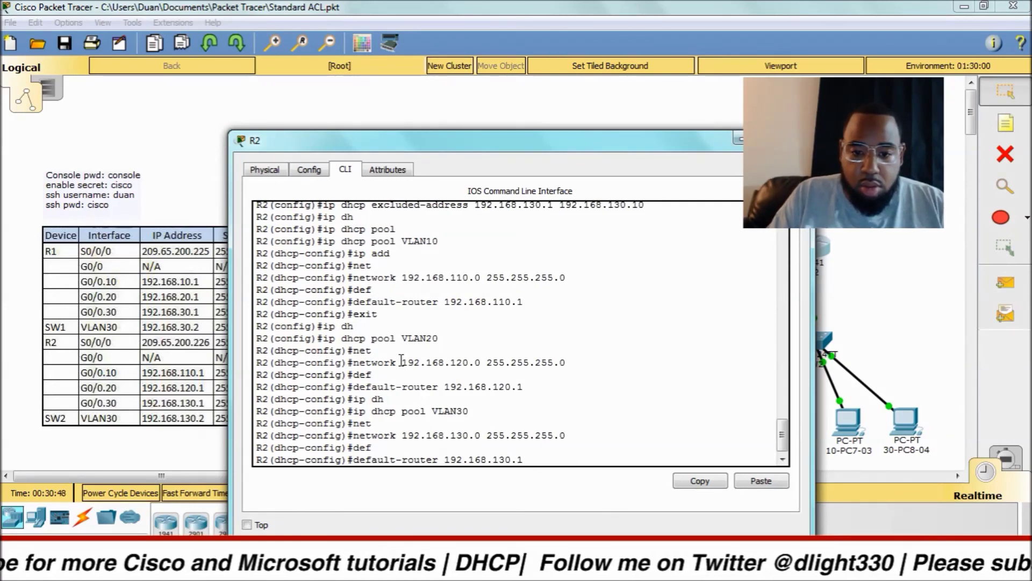
key("Return")
Leave configuration mode and save R2's configuration with wri mem
key("ctrl+z")
type("wri mem")
key("Return")
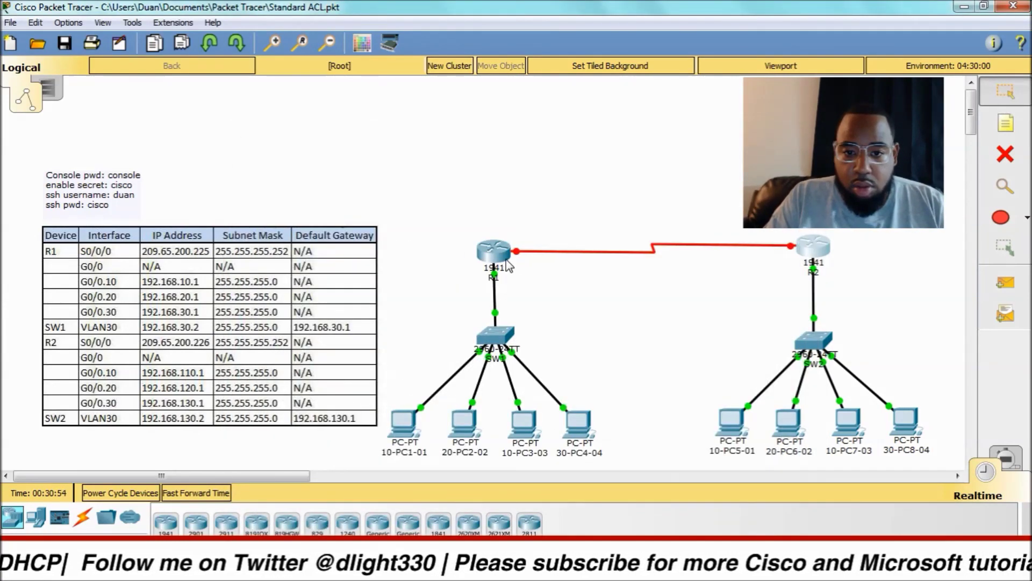
Save R1's running configuration with wri mem
left_click(507, 265)
key("Return")
key("Return")
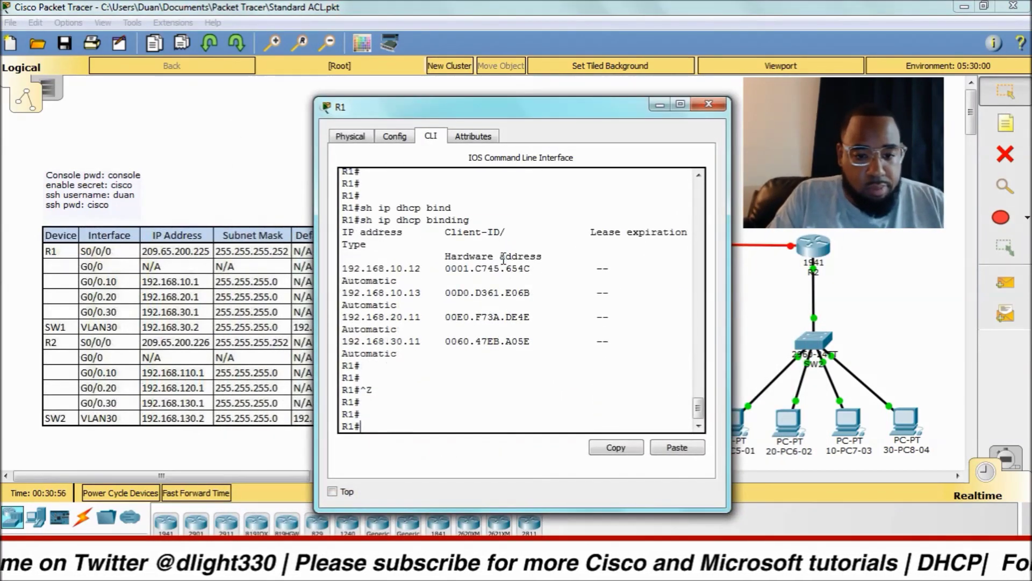
type("wri mem")
key("Return")
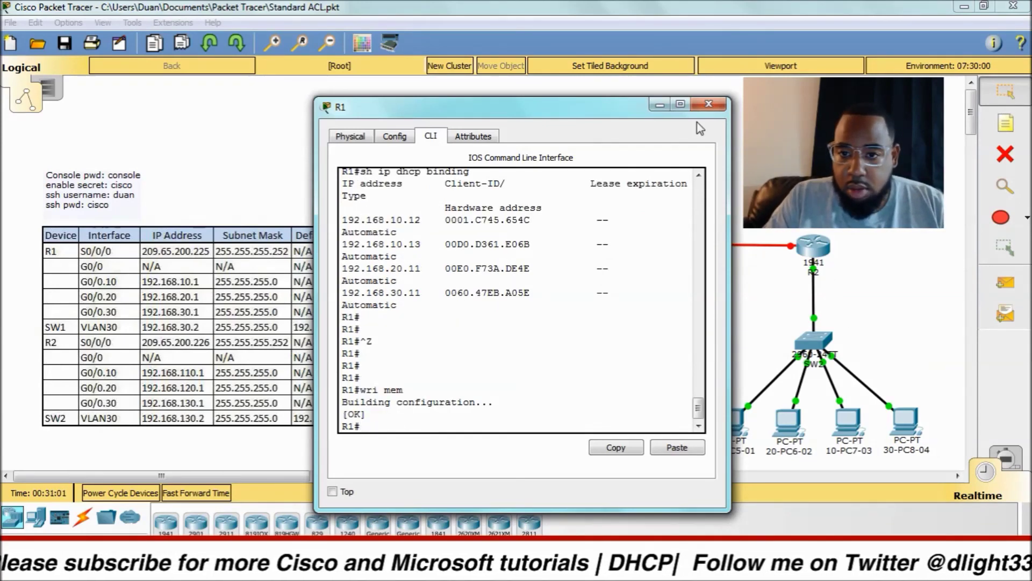
left_click(708, 104)
Switch 10-PC5-01 and 20-PC6-02 to DHCP, obtaining 192.168.110.11 and 192.168.120.11
left_click(728, 420)
left_click(321, 135)
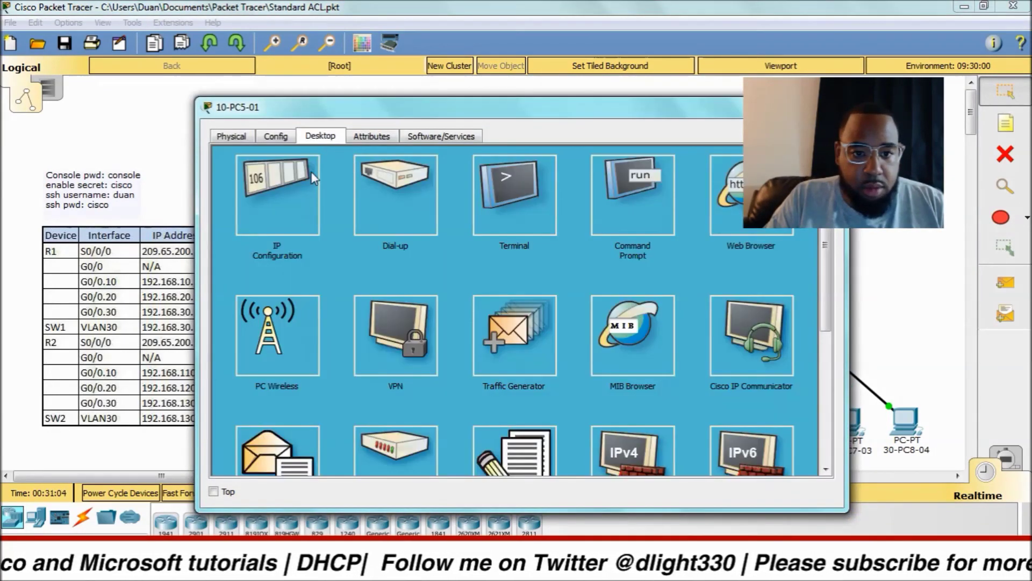
left_click(273, 184)
left_click(253, 201)
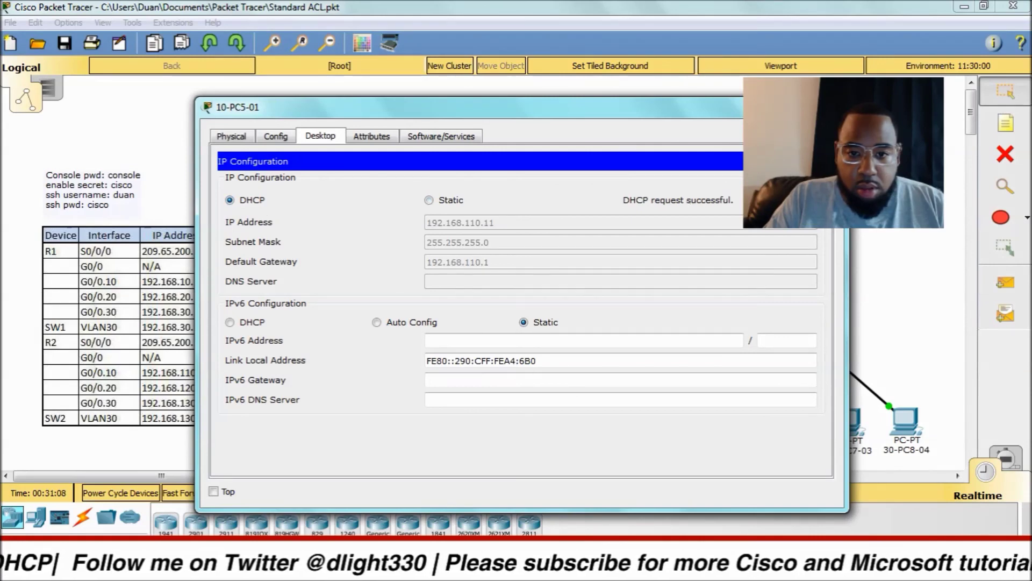
left_click(835, 106)
left_click(787, 420)
left_click(321, 136)
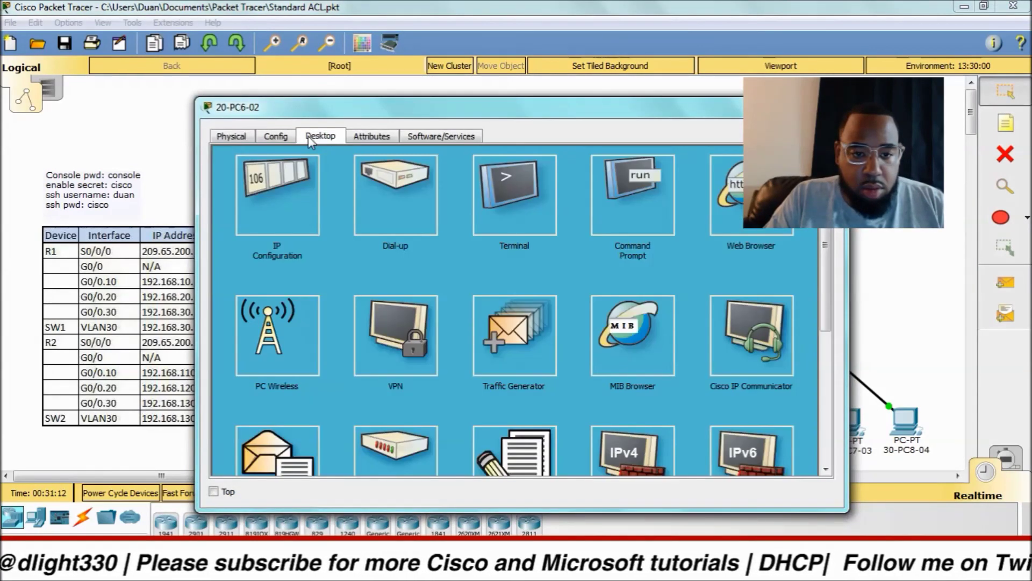
left_click(286, 205)
left_click(230, 200)
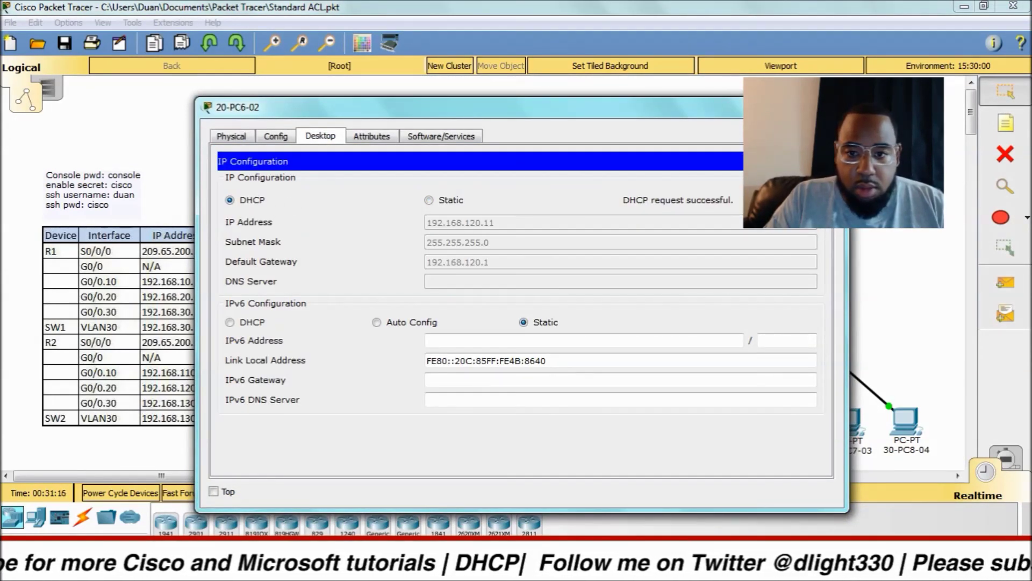
left_click(835, 106)
left_click(848, 425)
left_click(321, 135)
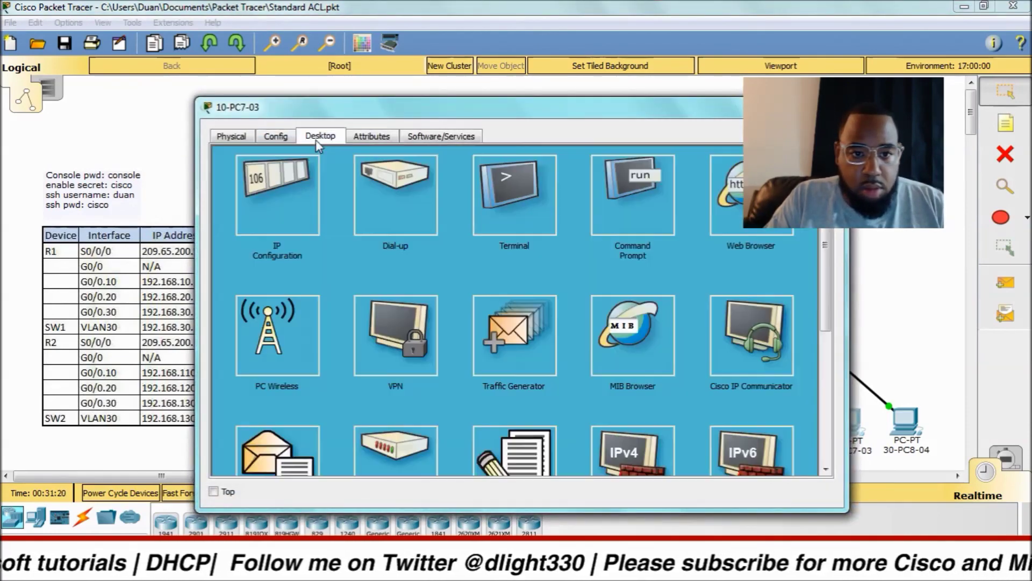